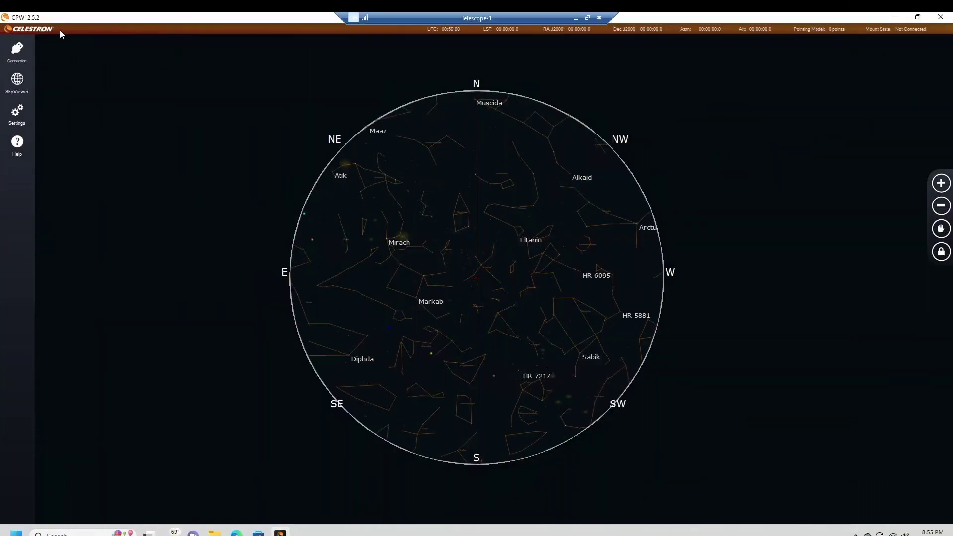
# - Connect the mount over USB and begin StarSense Alignment, confirming the mount can home
pyautogui.click(19, 50)
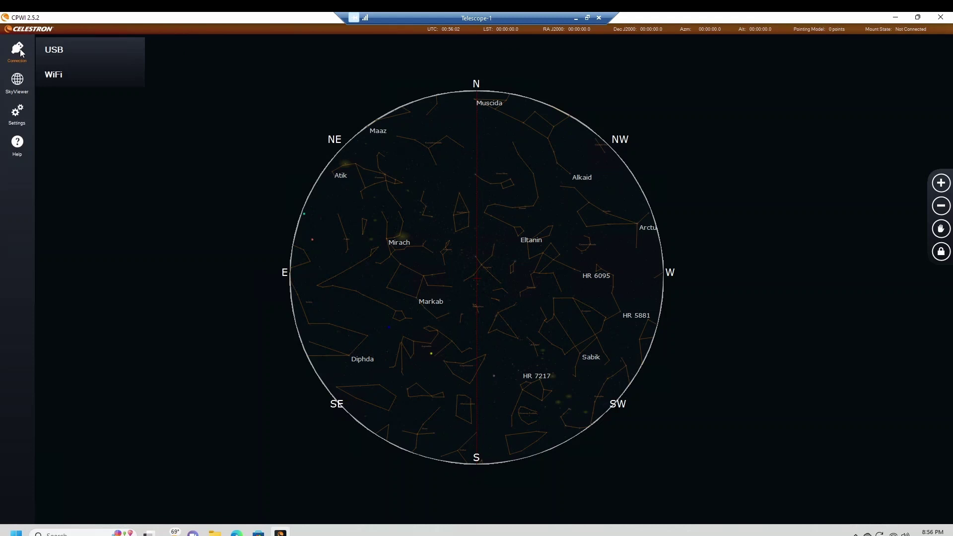
pyautogui.click(55, 55)
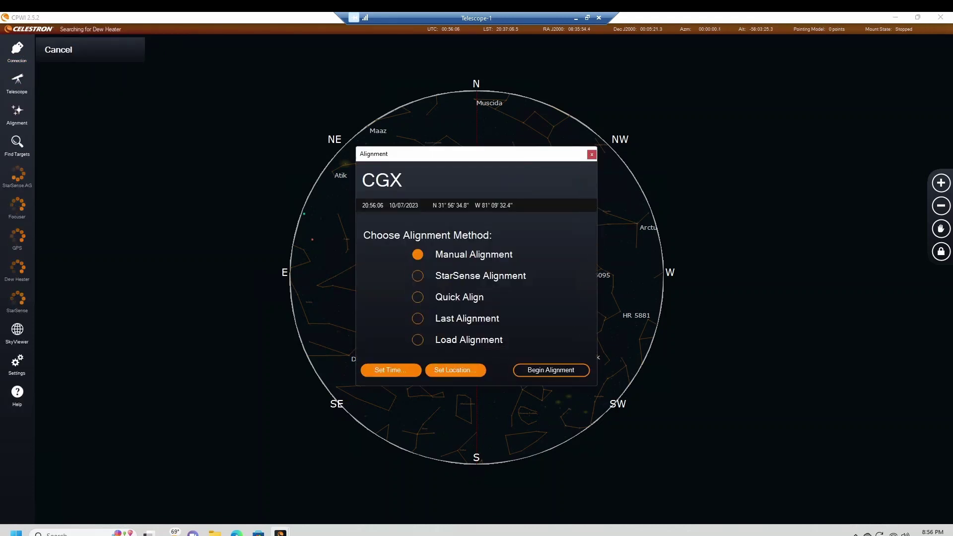
pyautogui.click(418, 278)
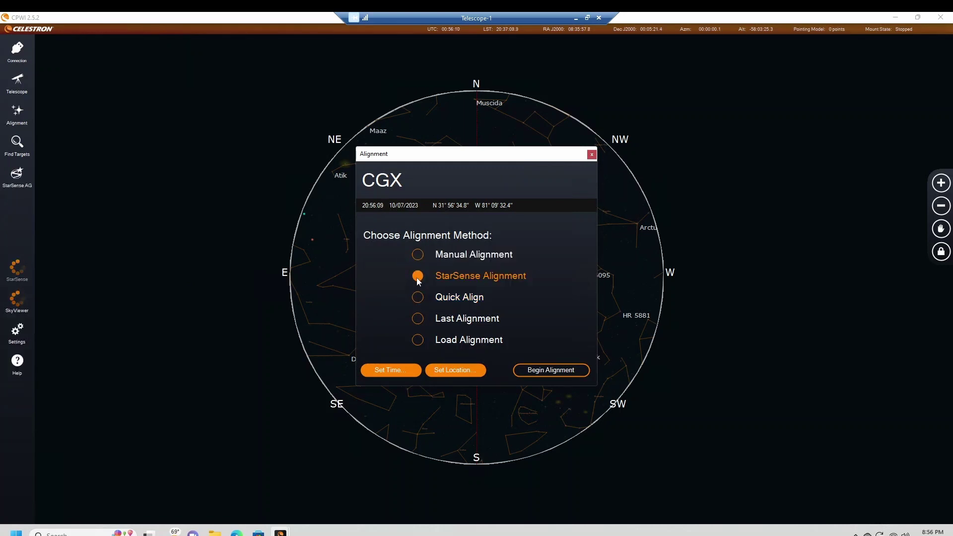
pyautogui.click(547, 374)
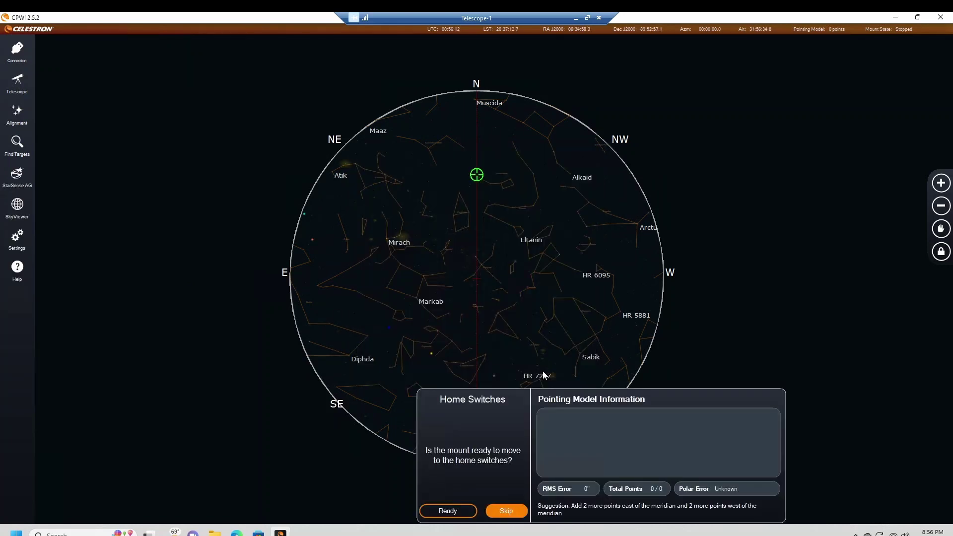
pyautogui.click(450, 512)
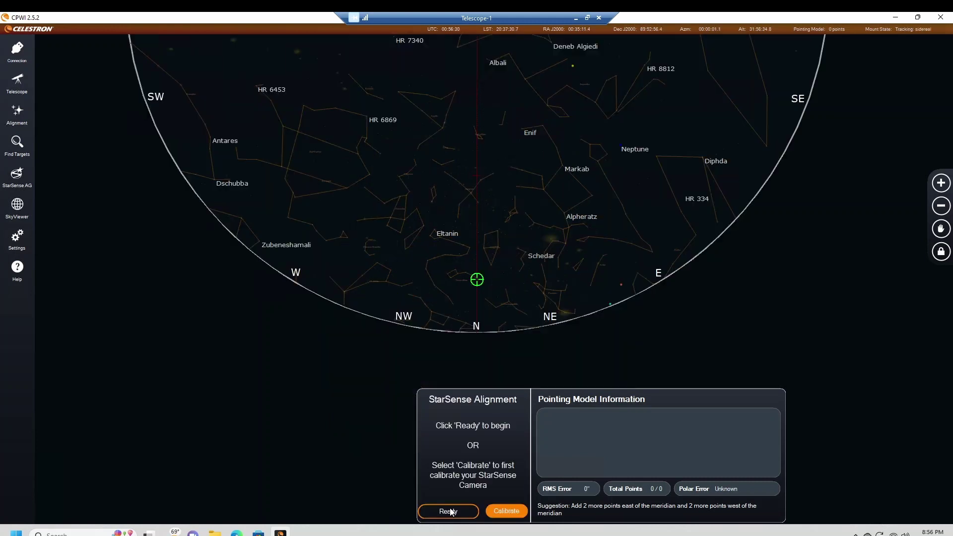
# - Start StarSense calibration, slew to Vega from the all-sky chart, then minimize CPWI
pyautogui.click(503, 512)
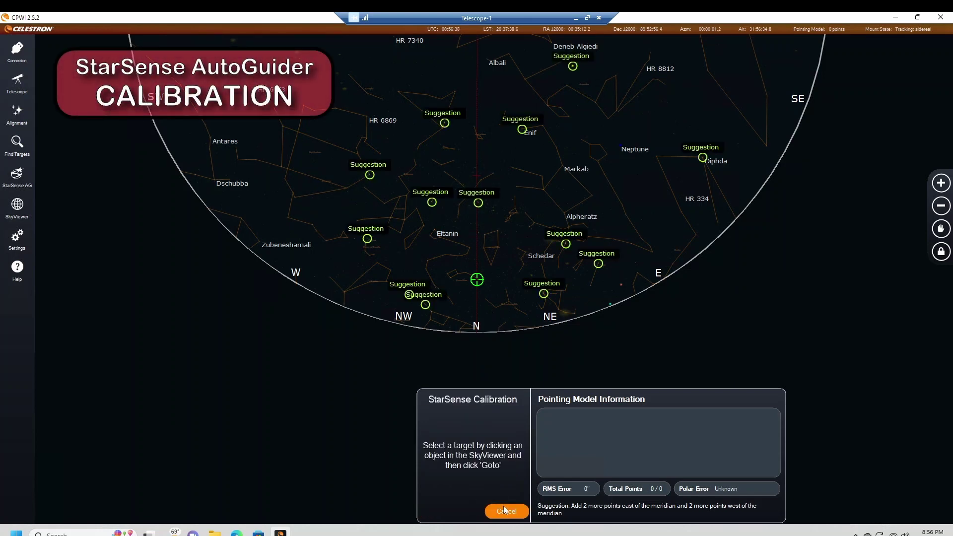
pyautogui.moveTo(23, 206)
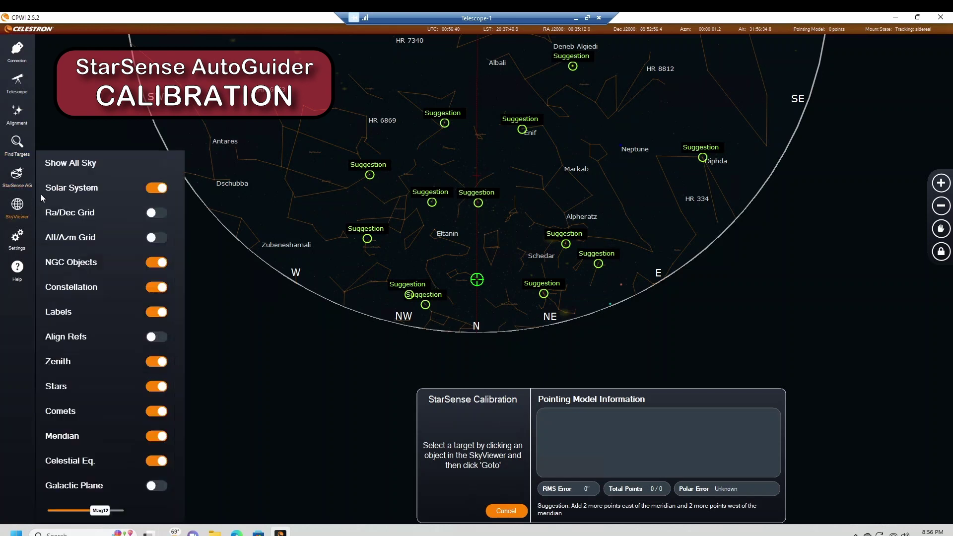
pyautogui.click(86, 168)
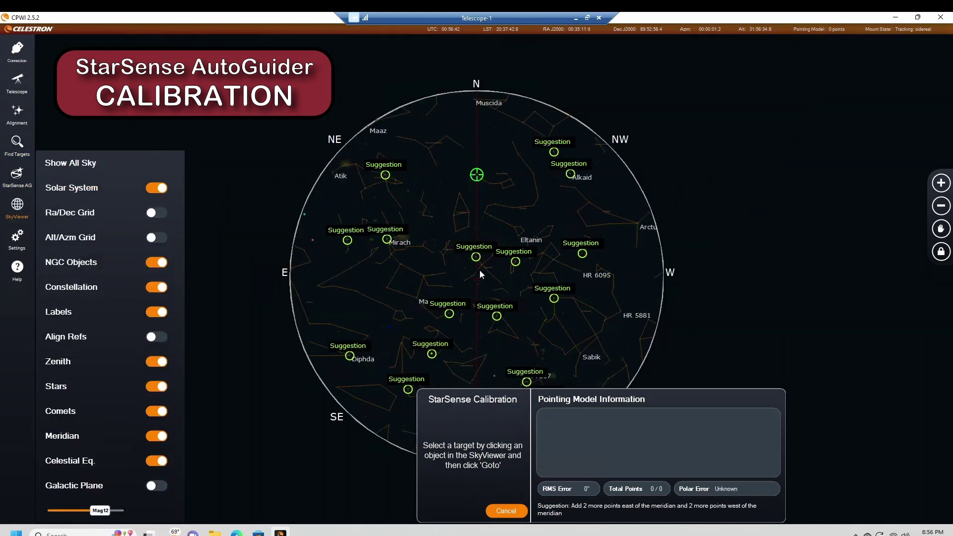
pyautogui.click(515, 263)
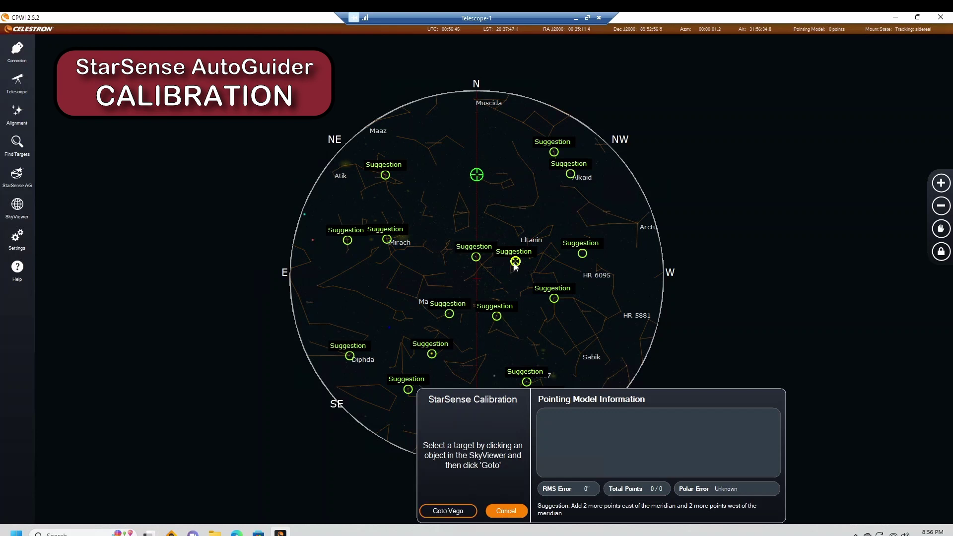
pyautogui.click(449, 511)
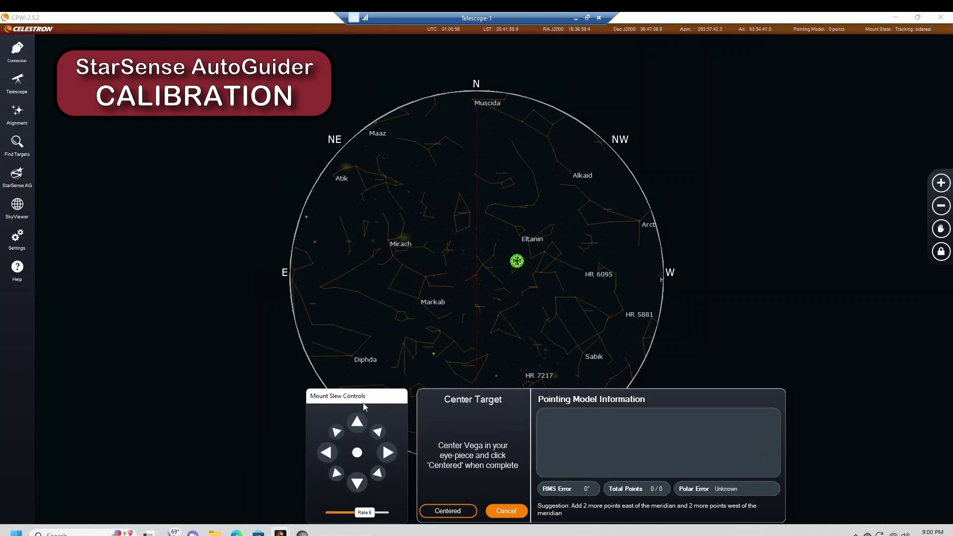
pyautogui.moveTo(307, 389); pyautogui.dragTo(202, 279)
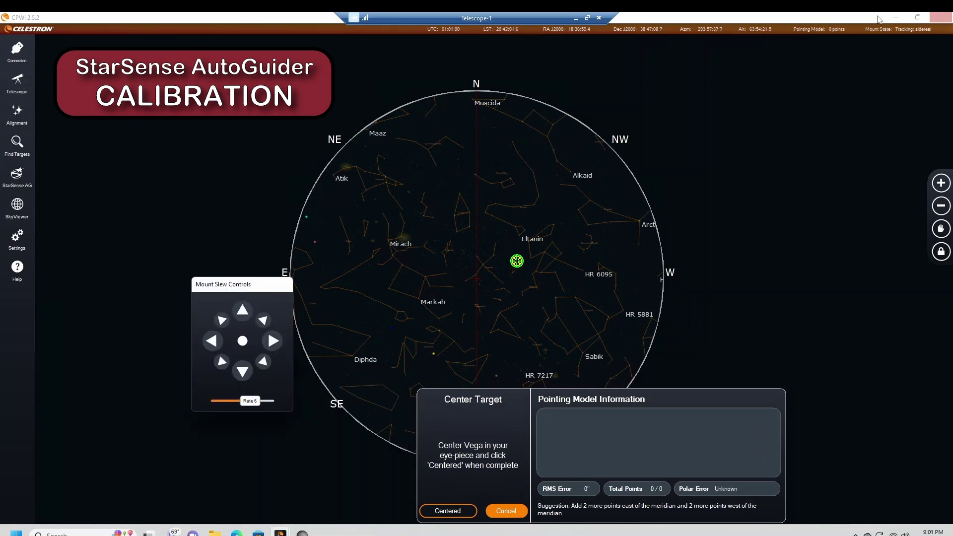
pyautogui.click(898, 17)
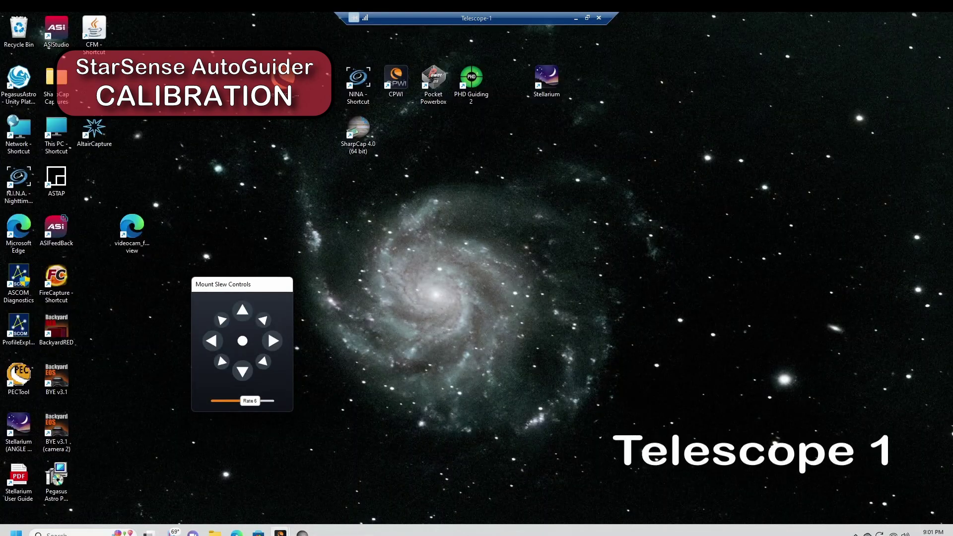
# - Centre Vega in SharpCap's live view with the left slew arrow, then restore CPWI
pyautogui.click(302, 533)
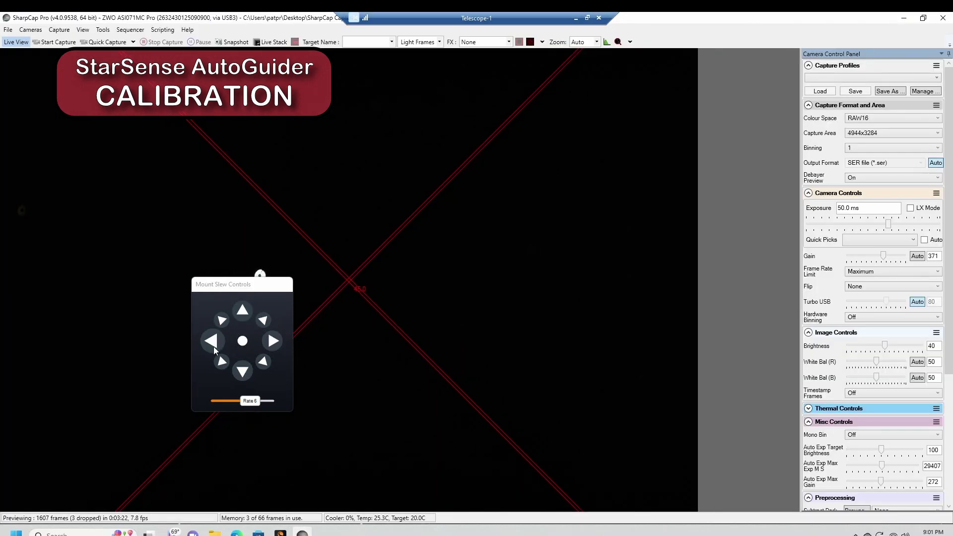
pyautogui.click(212, 344)
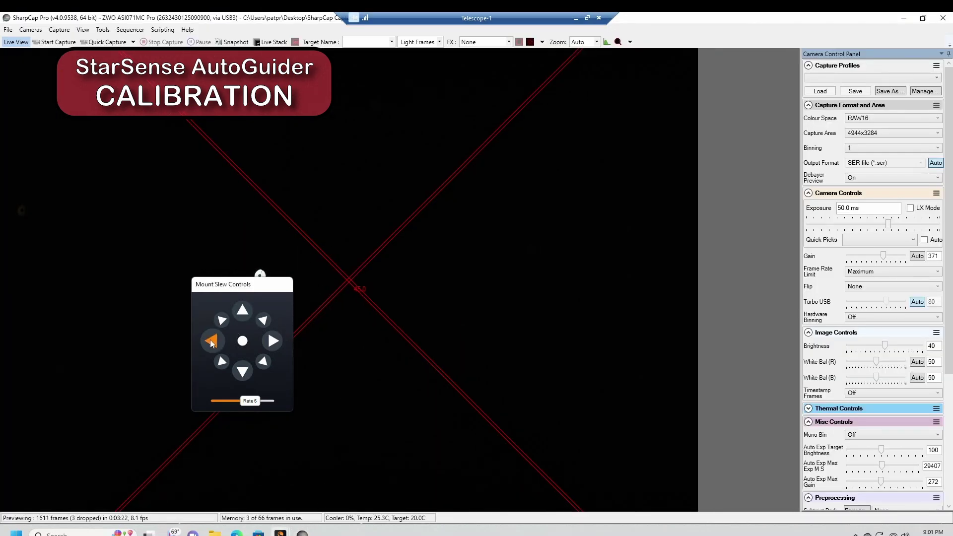
pyautogui.click(903, 20)
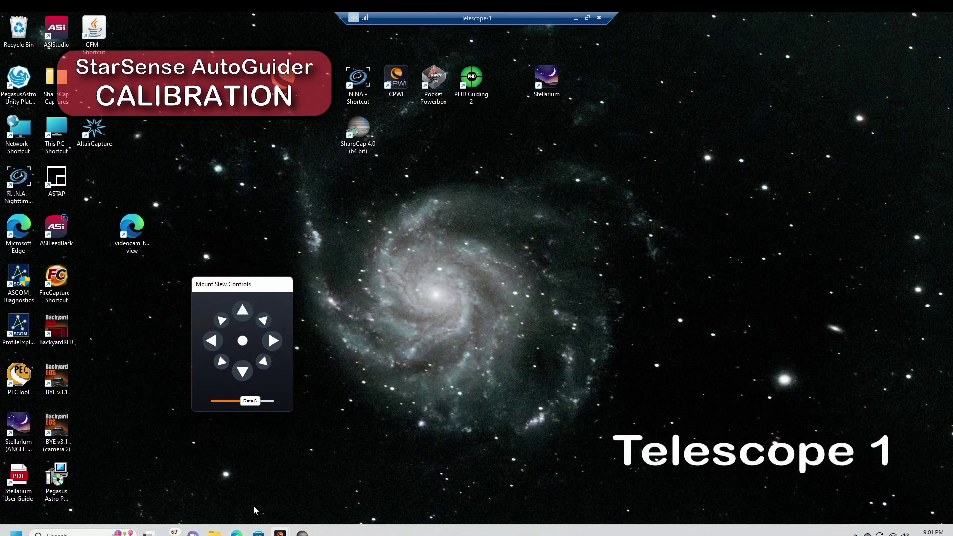
pyautogui.click(280, 532)
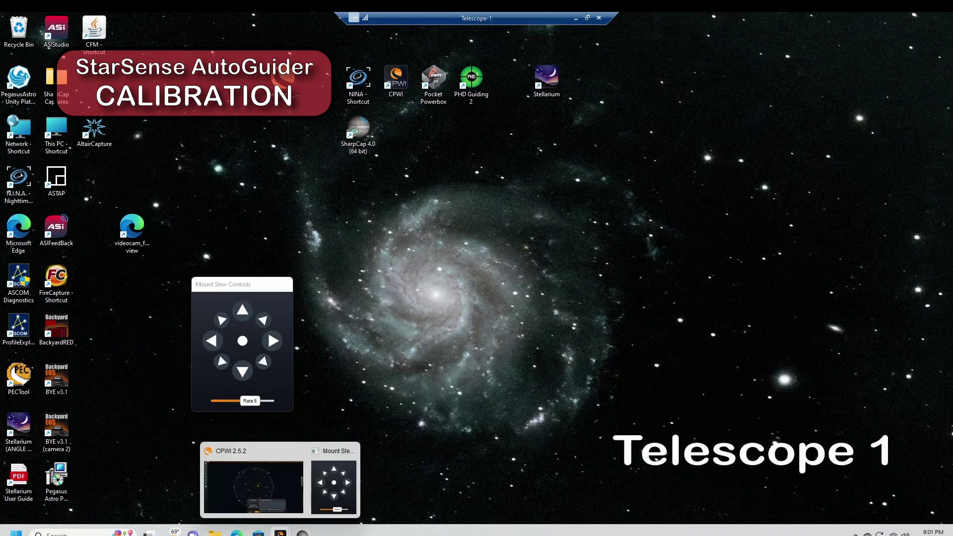
pyautogui.click(255, 482)
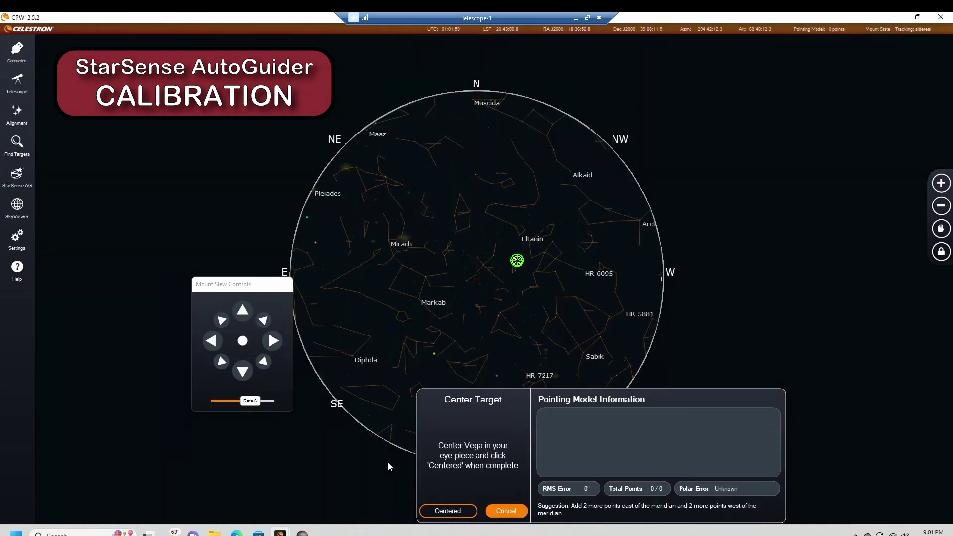
# - Confirm Vega is centred and complete the StarSense calibration
pyautogui.click(449, 512)
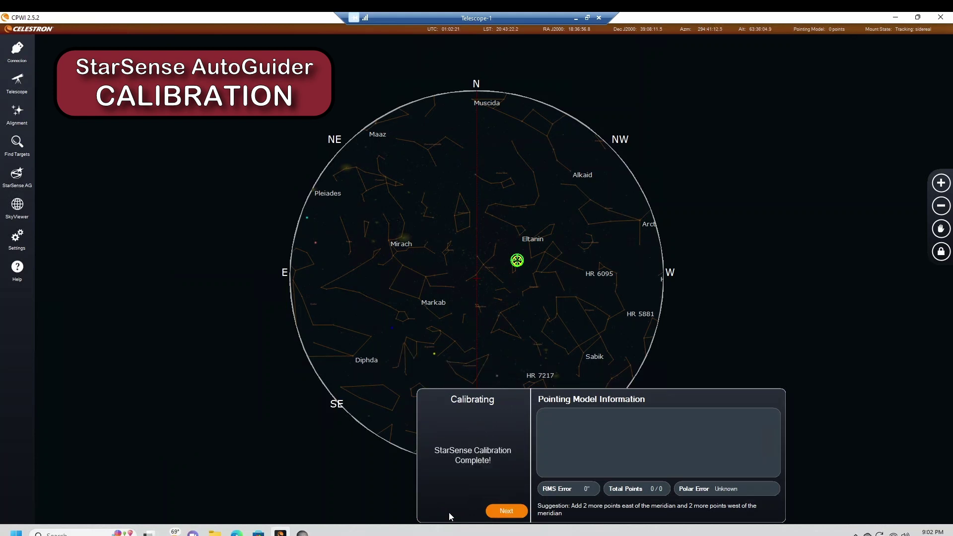
pyautogui.click(510, 510)
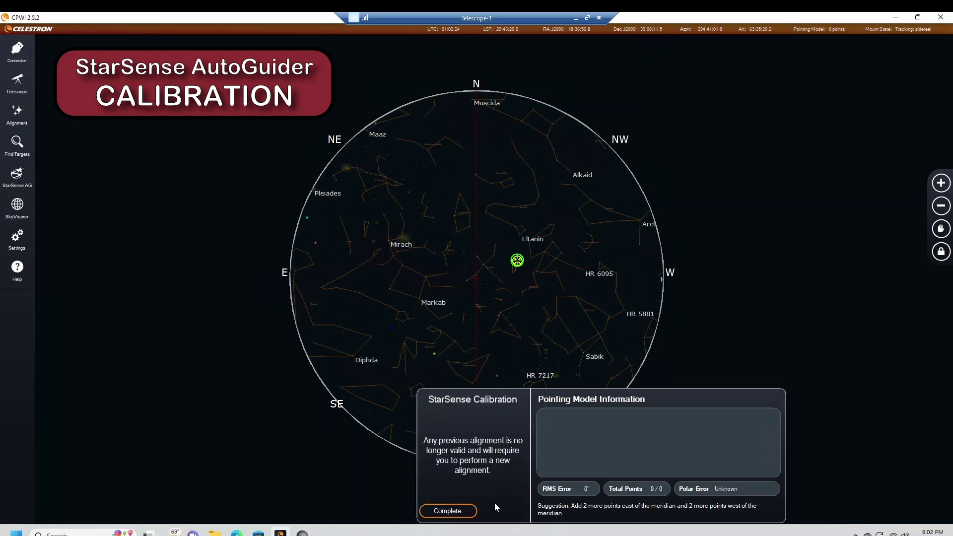
pyautogui.click(438, 512)
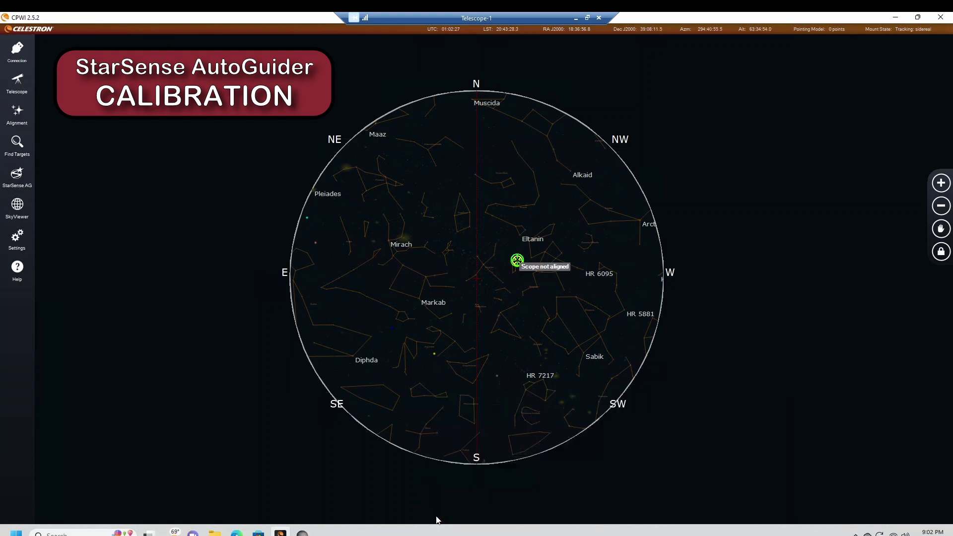
# - Start StarSense polar alignment, jogging toward open sky and beginning the measurement
pyautogui.click(17, 177)
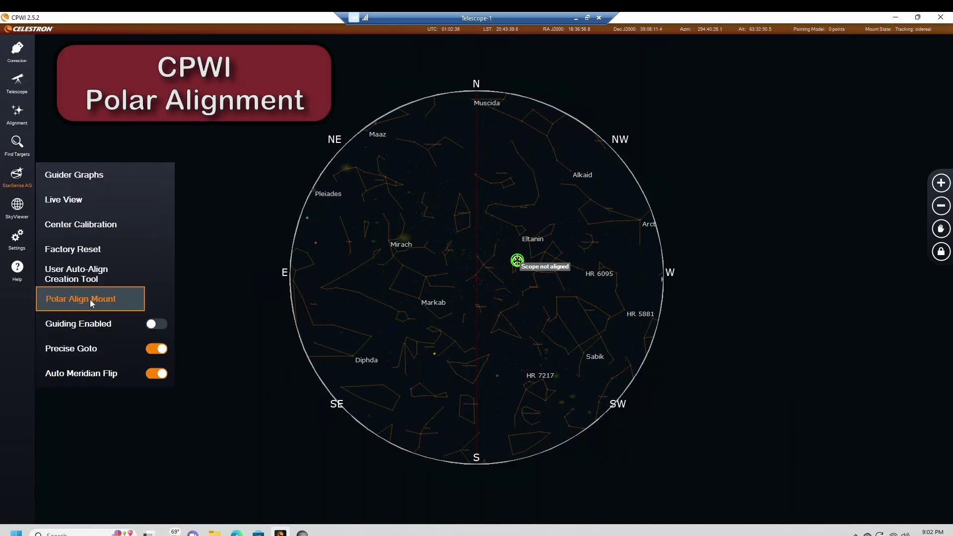
pyautogui.click(89, 300)
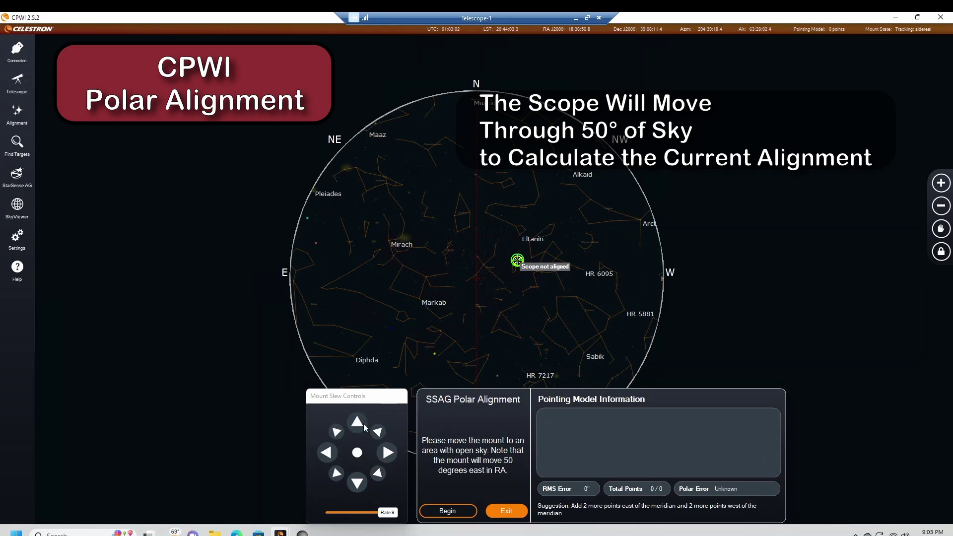
pyautogui.click(388, 453)
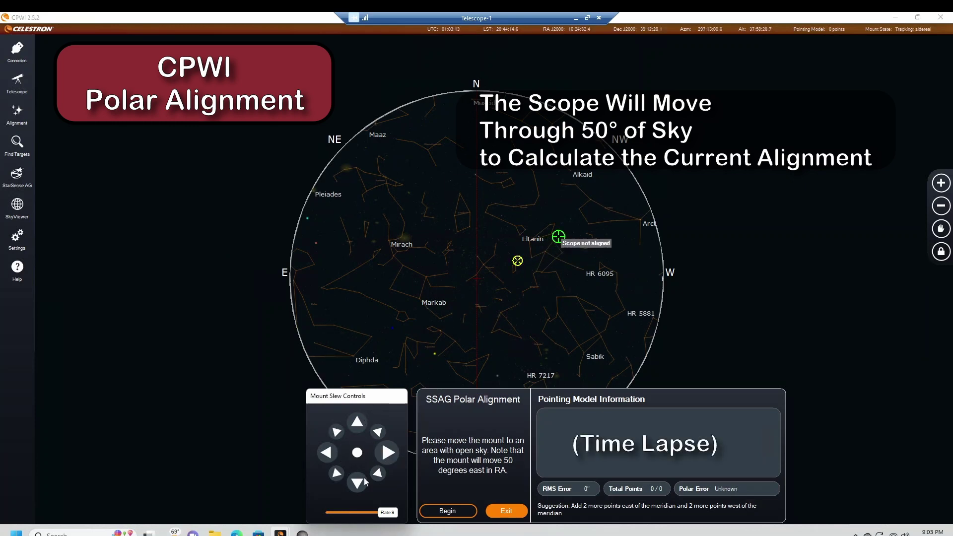
pyautogui.moveTo(280, 532)
pyautogui.click(332, 464)
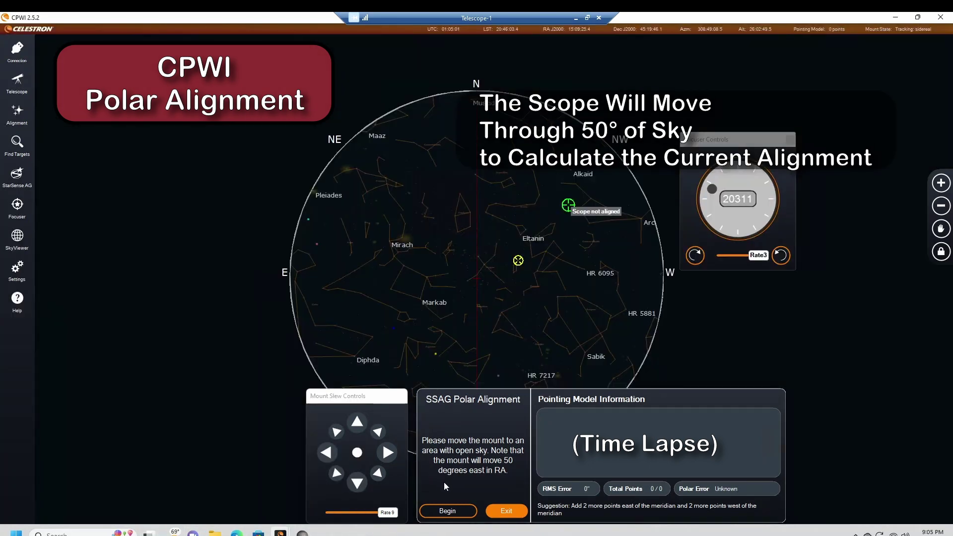
pyautogui.click(464, 509)
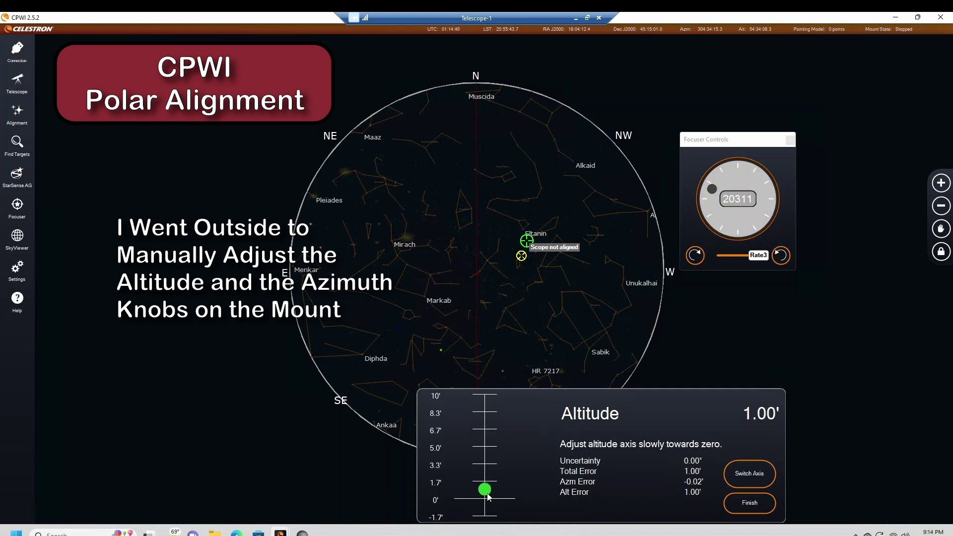
# - Bring azimuth and altitude error down to a 0.49′ total and finish
pyautogui.click(752, 478)
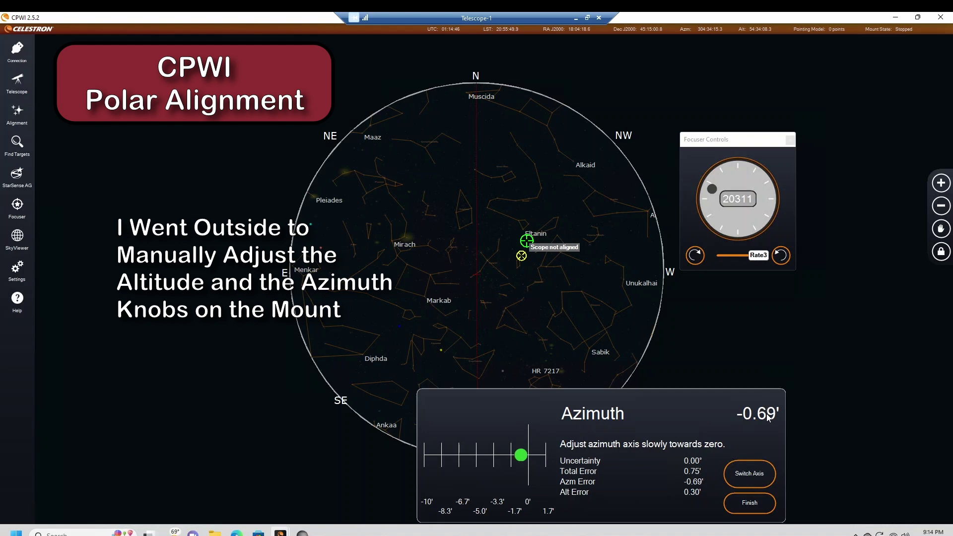
pyautogui.click(752, 476)
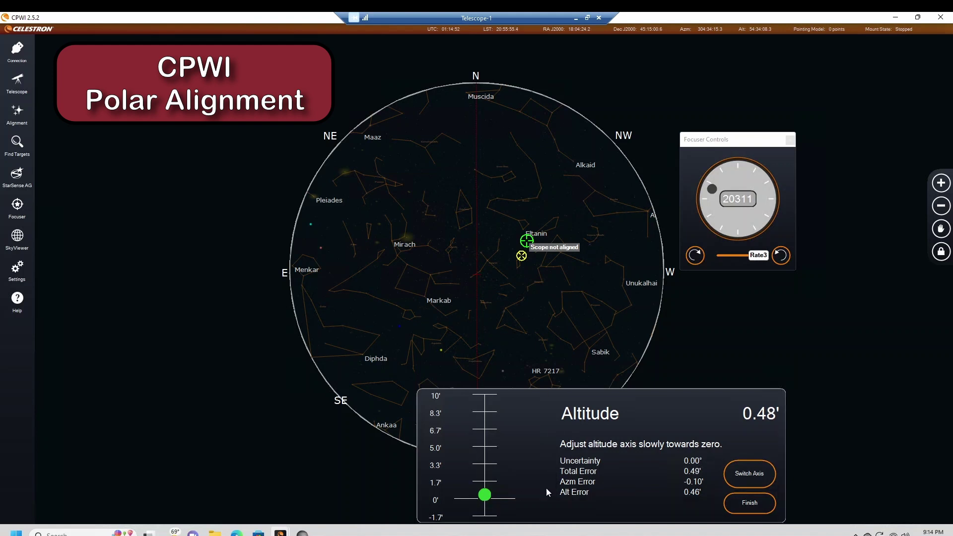
pyautogui.click(740, 508)
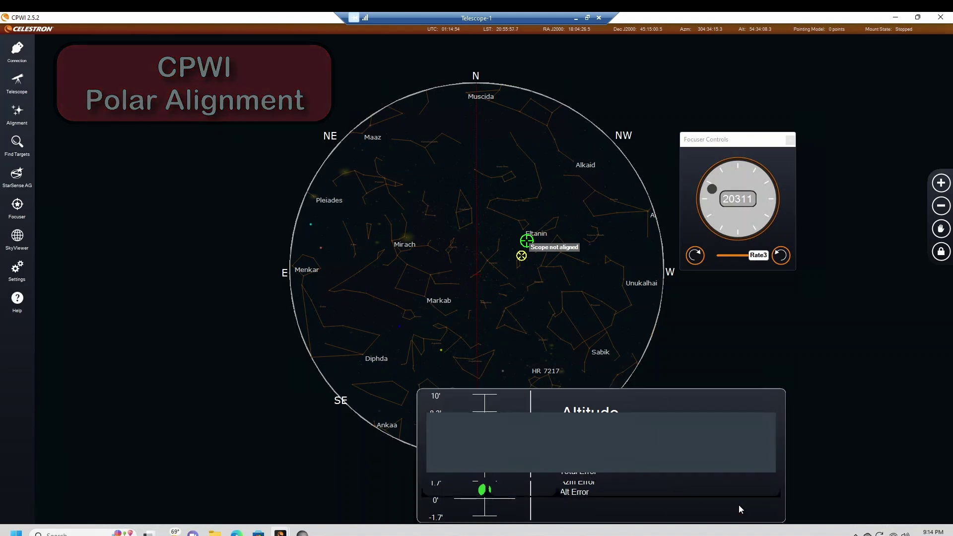
# - Begin a new StarSense Alignment and let the mount home
pyautogui.moveTo(17, 113)
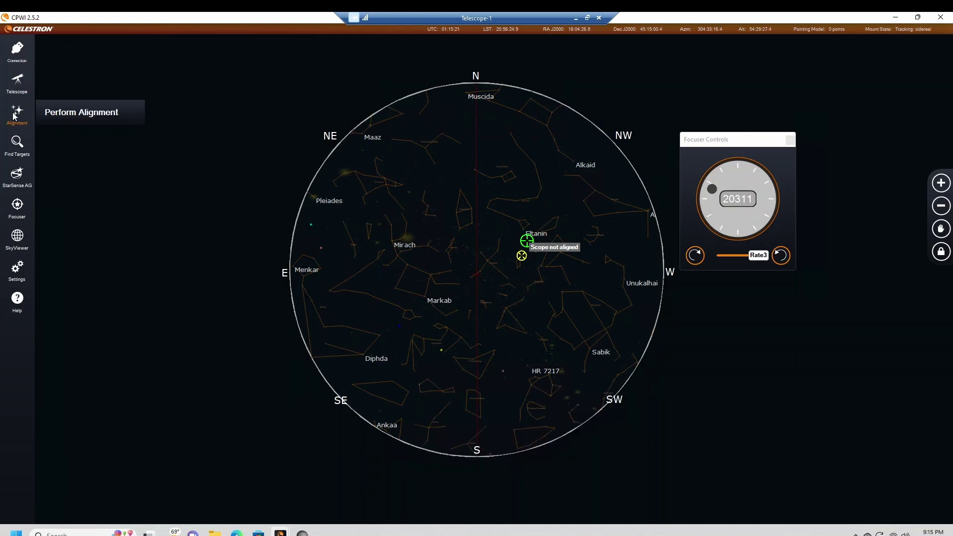
pyautogui.click(94, 111)
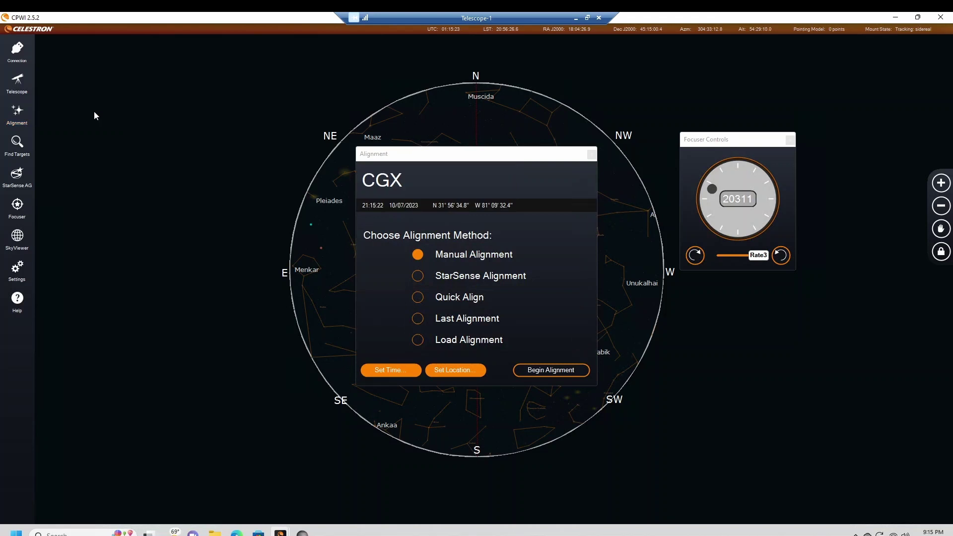
pyautogui.click(418, 277)
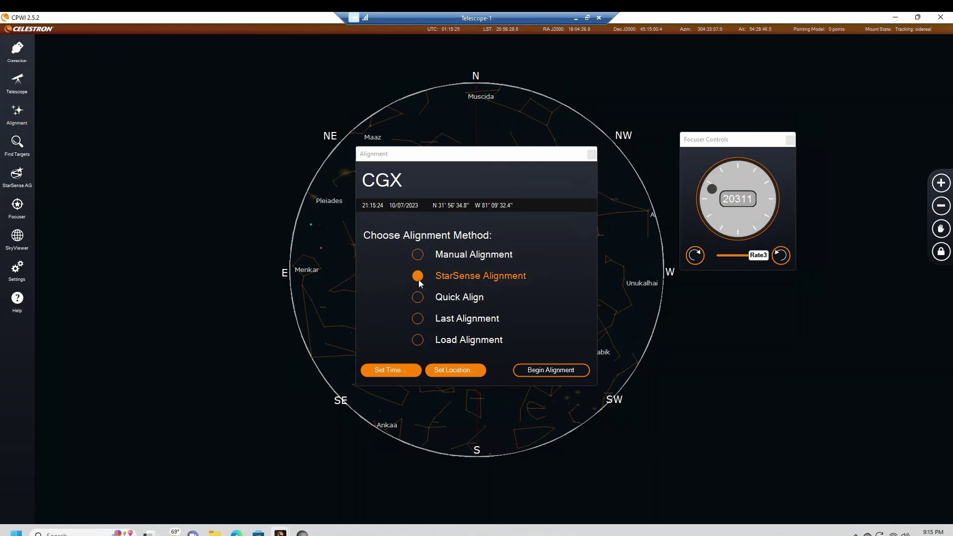
pyautogui.click(556, 376)
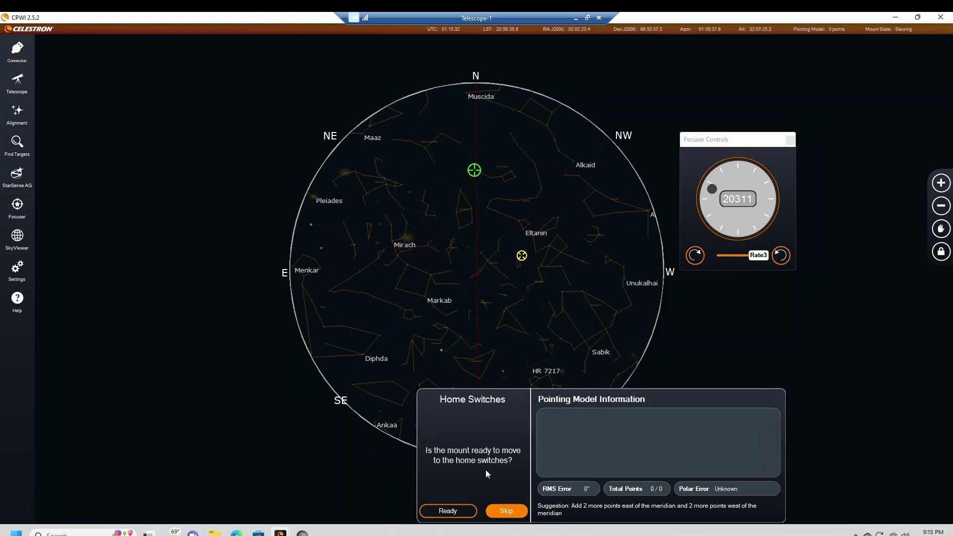
pyautogui.click(454, 511)
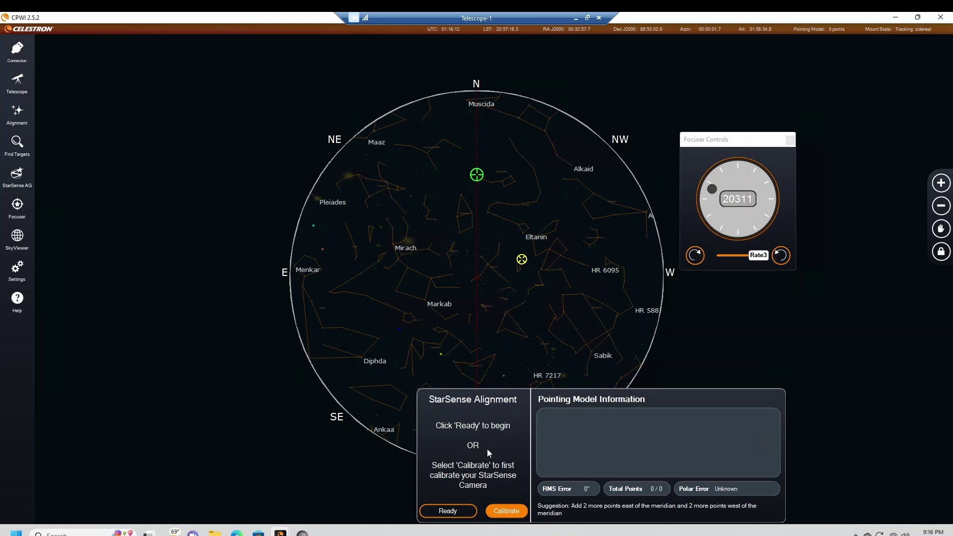
# - Skip polar alignment, run Auto Four Points, and close the 4-point results
pyautogui.click(458, 512)
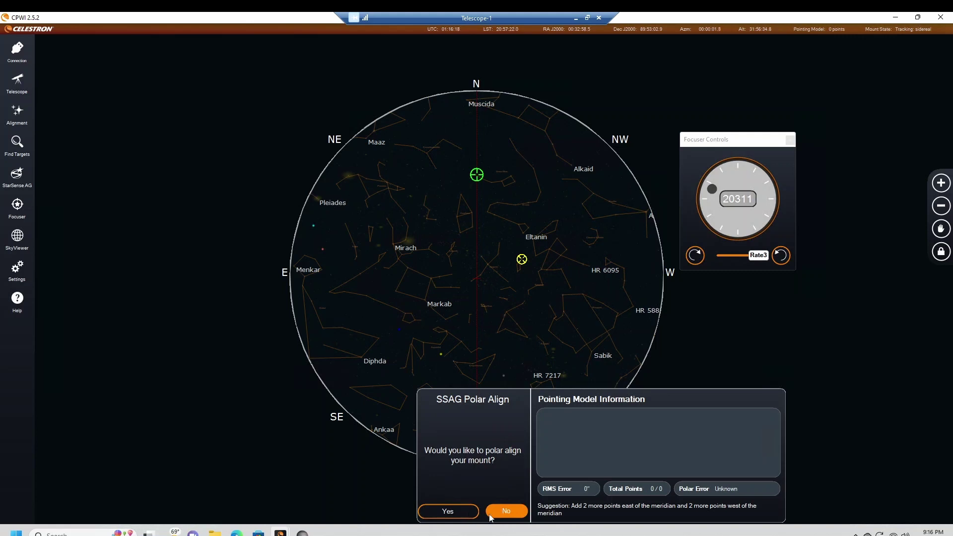
pyautogui.click(516, 516)
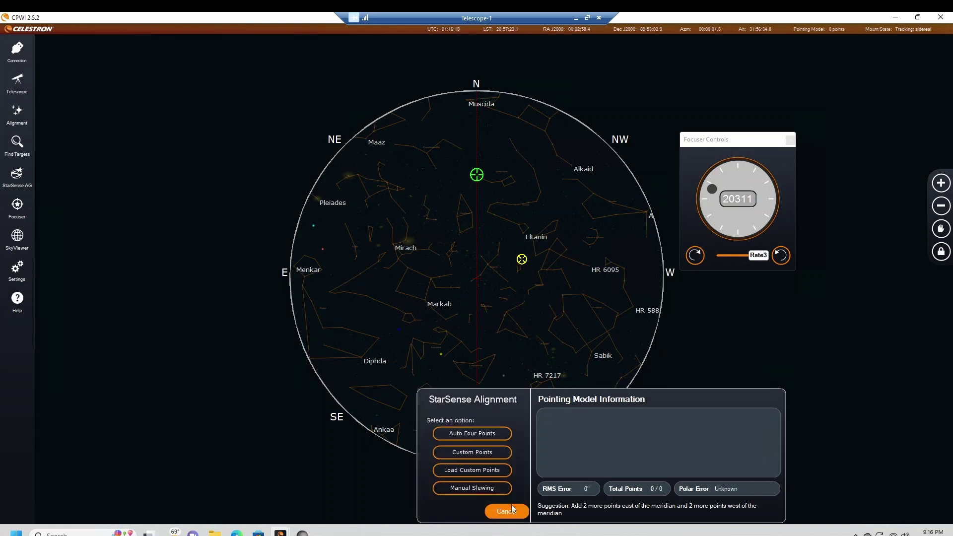
pyautogui.click(473, 434)
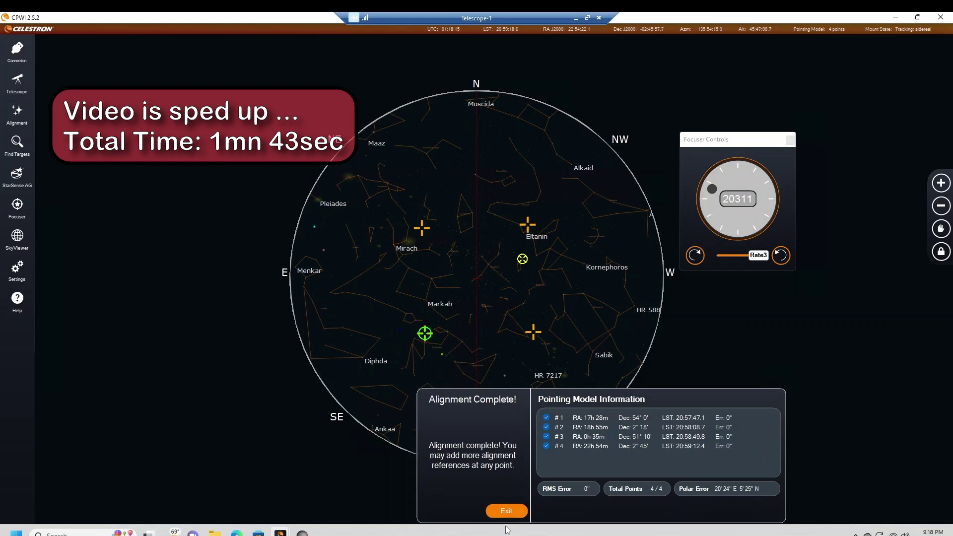
pyautogui.click(503, 511)
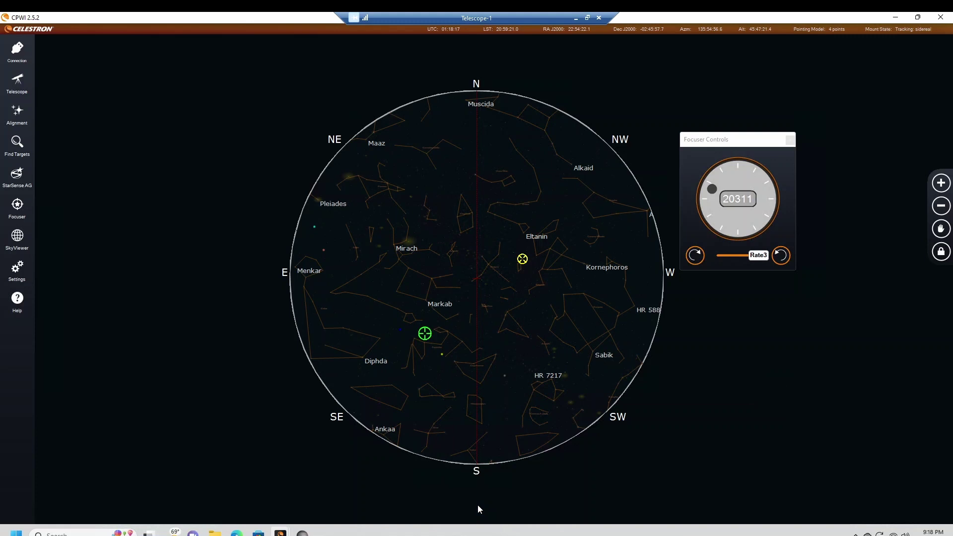
# - Choose Saturn from the Local Database to slew to it, then bring SharpCap forward
pyautogui.moveTo(34, 100)
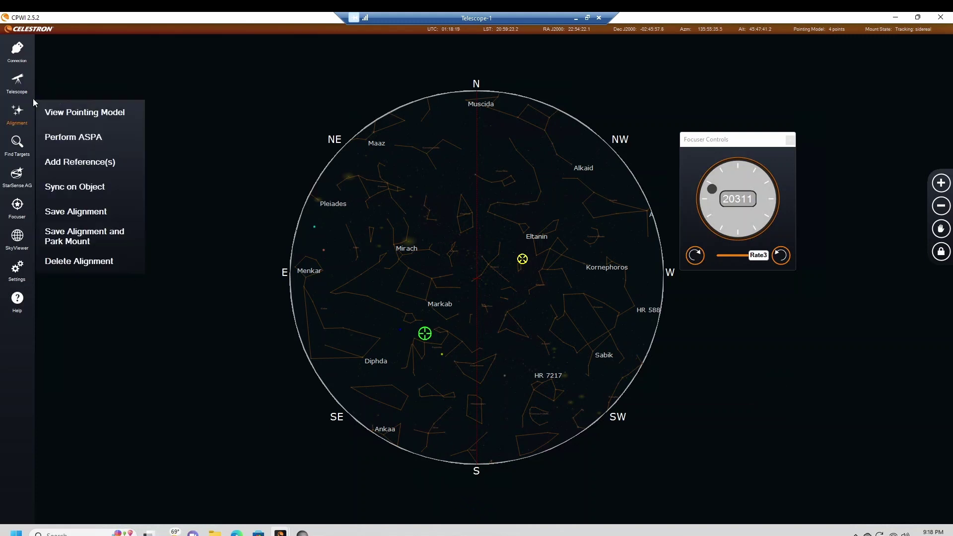
pyautogui.moveTo(19, 144)
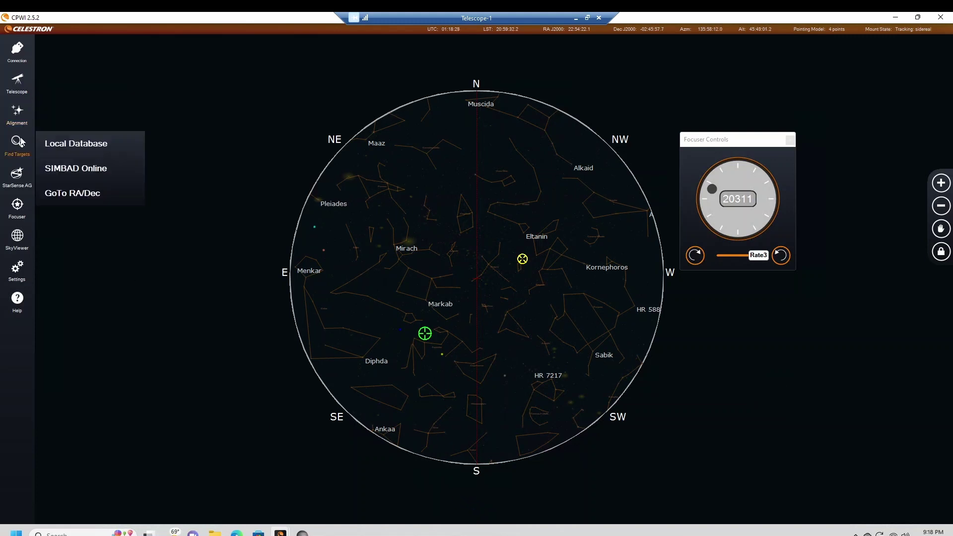
pyautogui.click(89, 143)
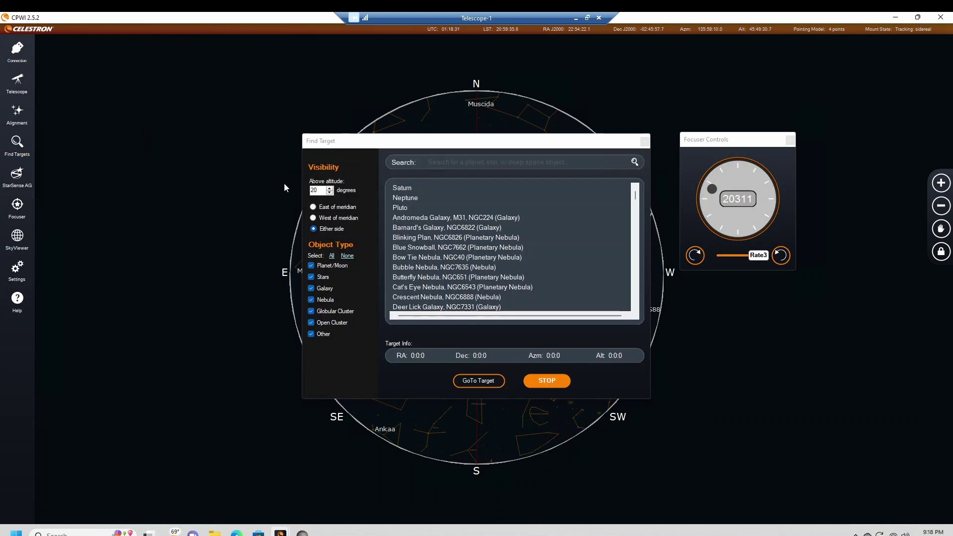
pyautogui.click(404, 191)
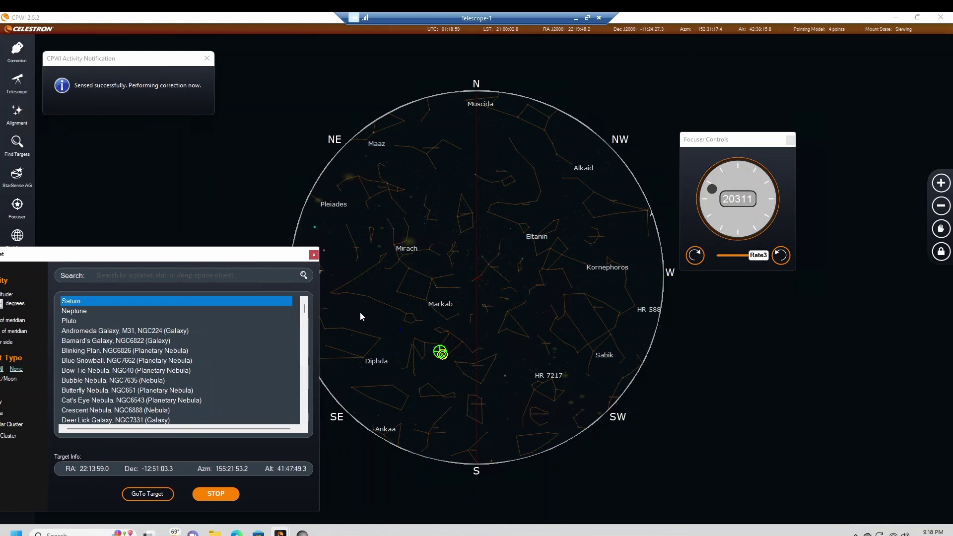
pyautogui.click(302, 532)
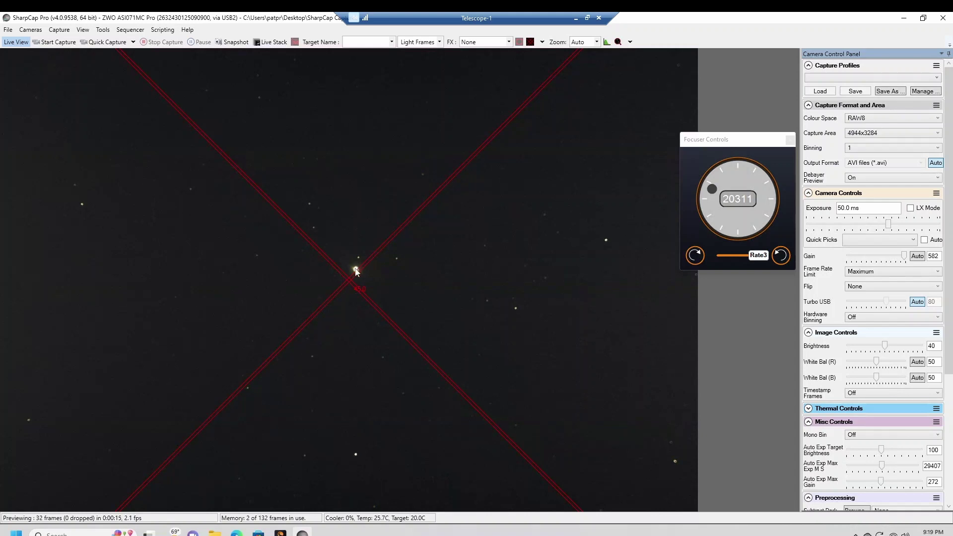
# - Give SharpCap's view a circular crosshair reticle with zoom kept at 200%
pyautogui.click(529, 42)
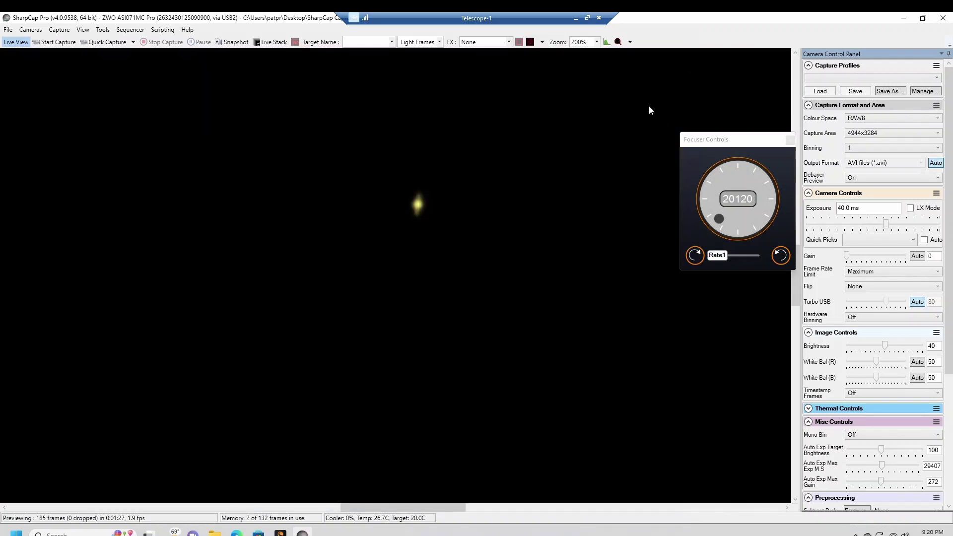
pyautogui.click(596, 42)
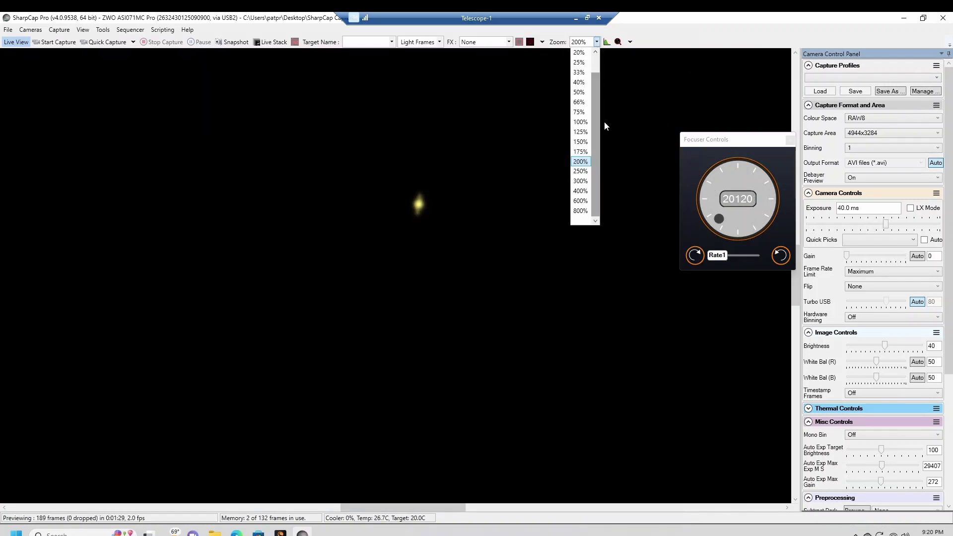
pyautogui.click(582, 194)
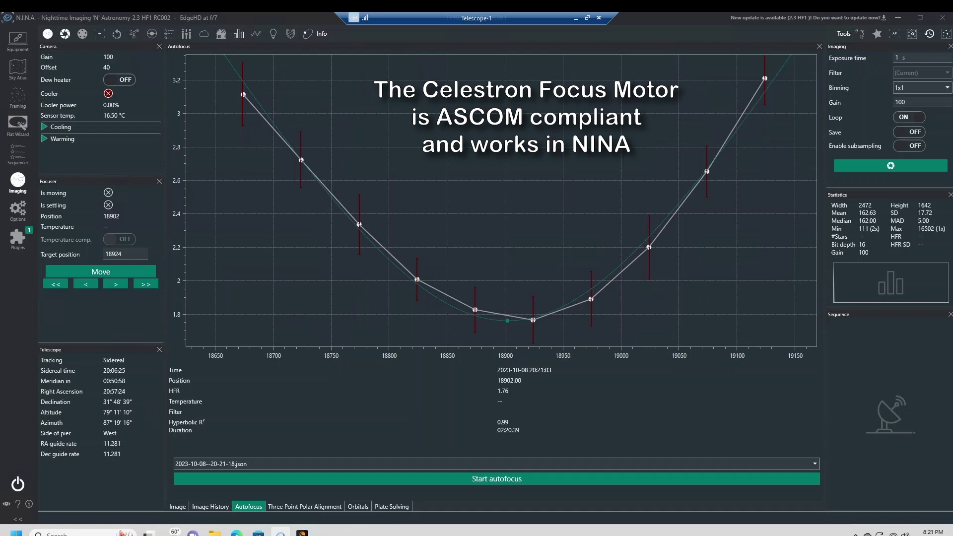
# - Inspect the Veil Nebula frame at 1:1, fit it to screen, and set exposure to 60 s
pyautogui.click(178, 507)
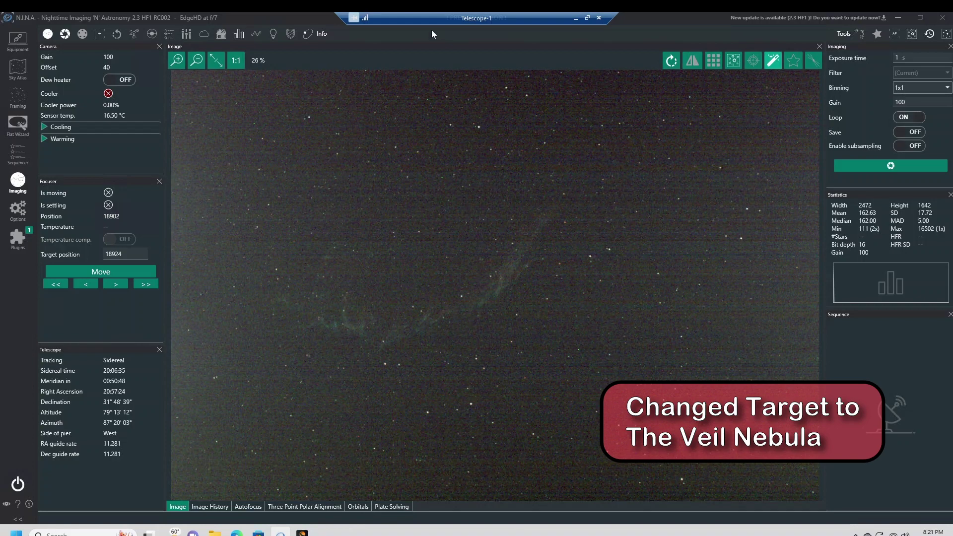
pyautogui.click(233, 62)
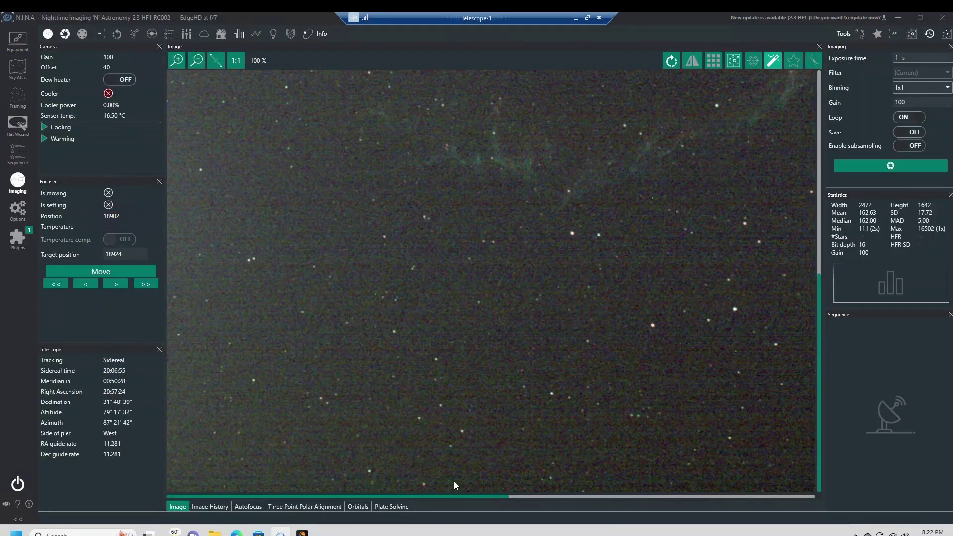
pyautogui.moveTo(491, 495); pyautogui.dragTo(812, 427)
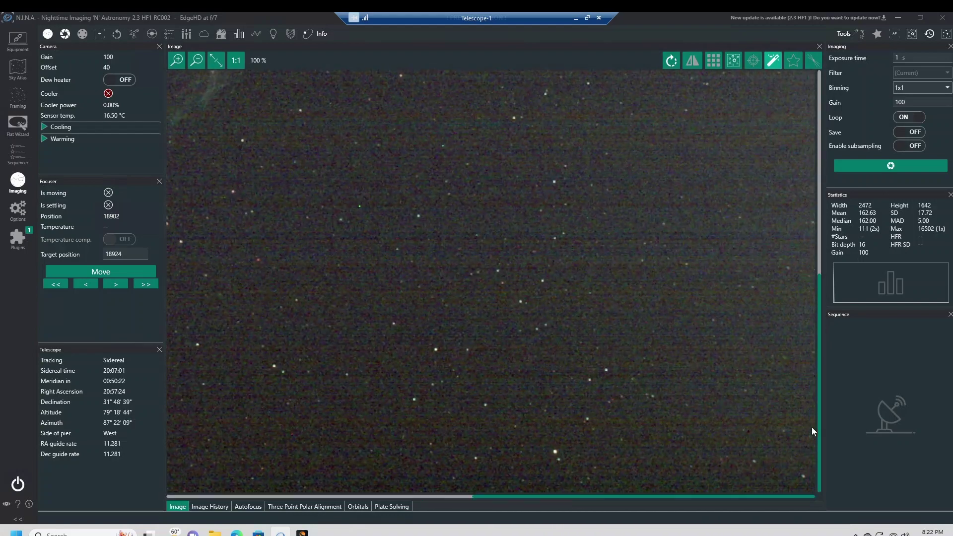
pyautogui.click(217, 60)
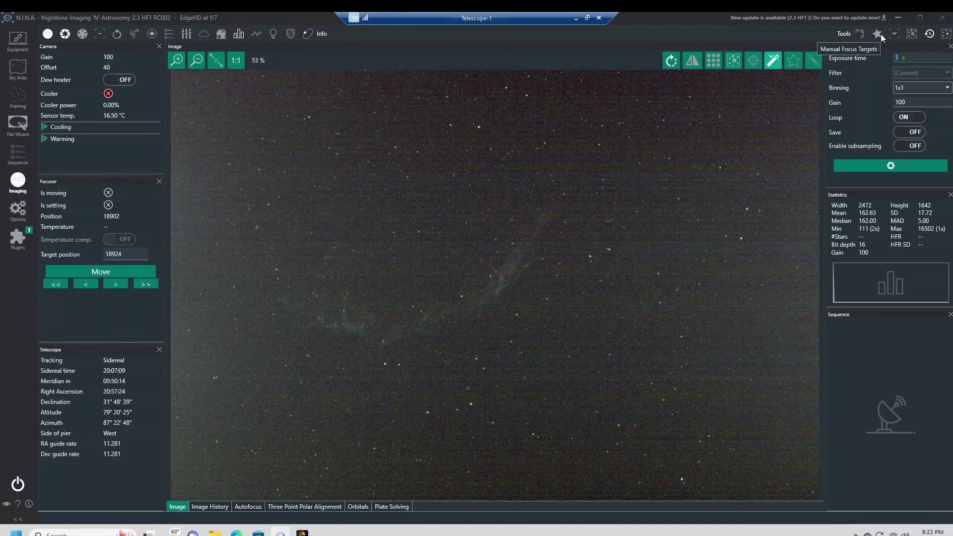
pyautogui.write('60')
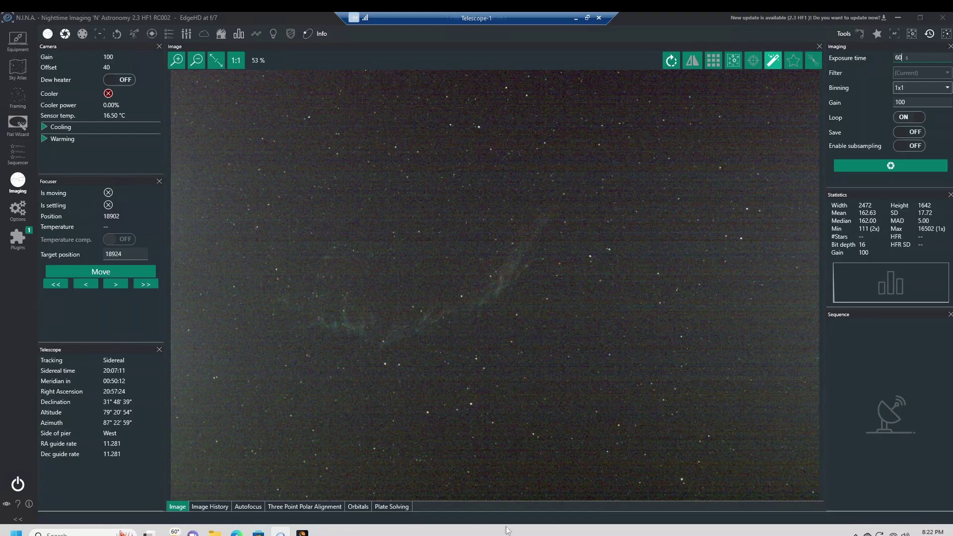
pyautogui.click(303, 533)
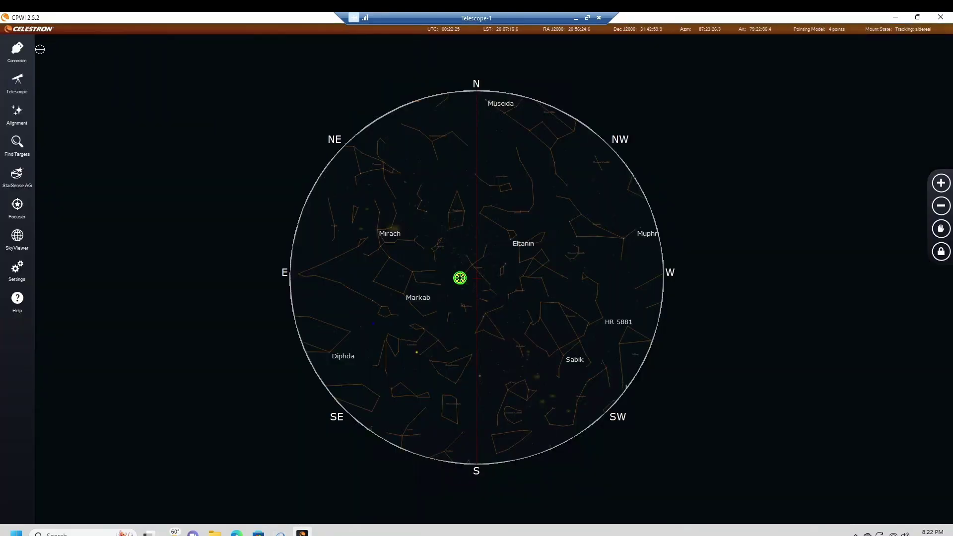
# - Enable StarSense guiding, open the RA/Dec Guider Graphs, and minimize CPWI
pyautogui.moveTo(20, 124)
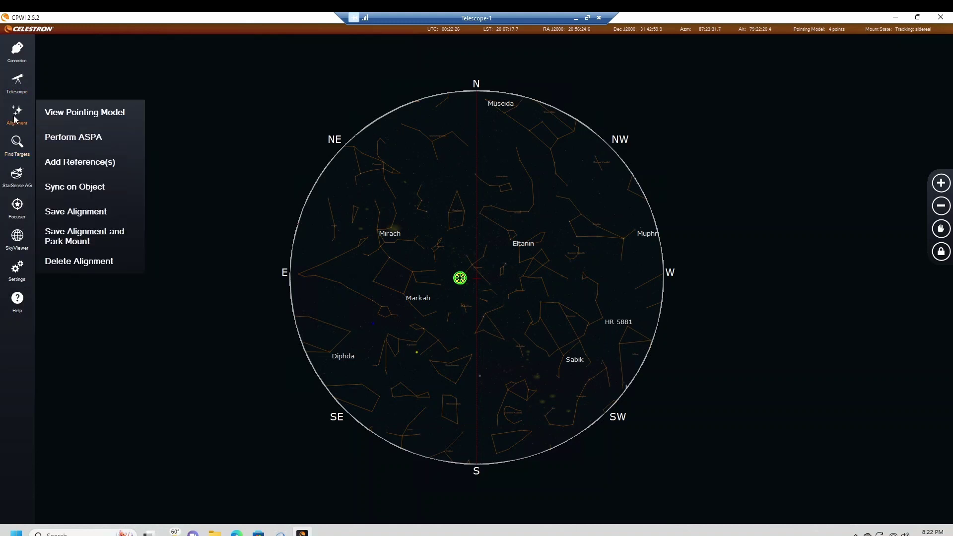
pyautogui.moveTo(20, 180)
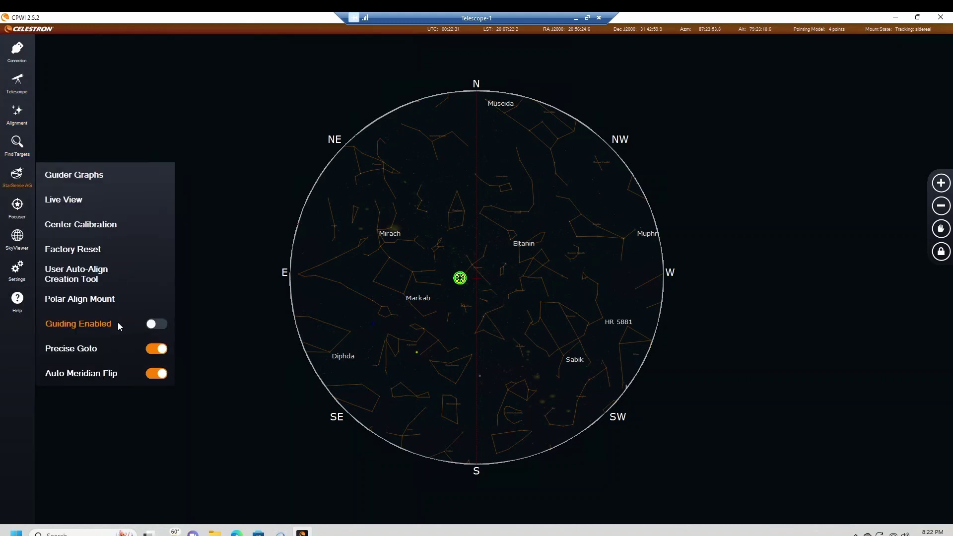
pyautogui.click(156, 325)
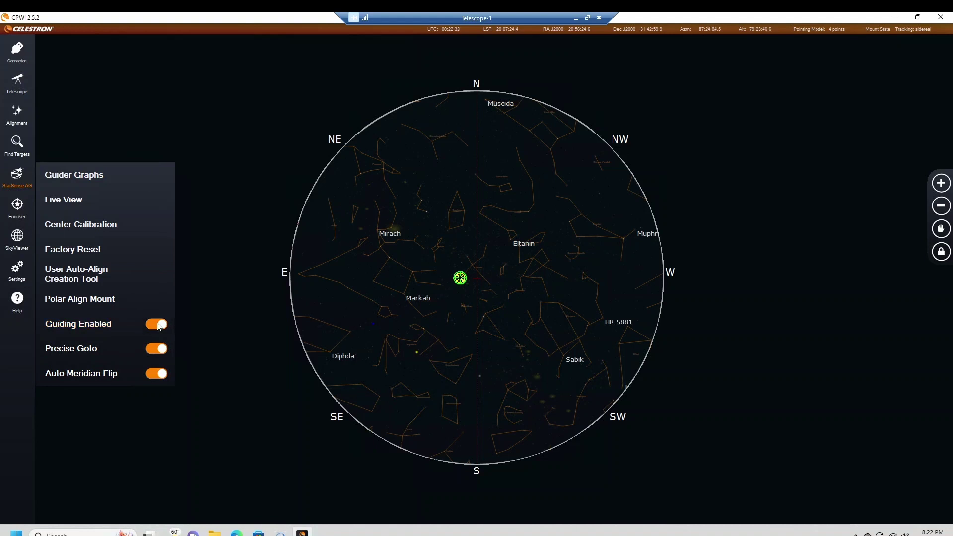
pyautogui.click(76, 178)
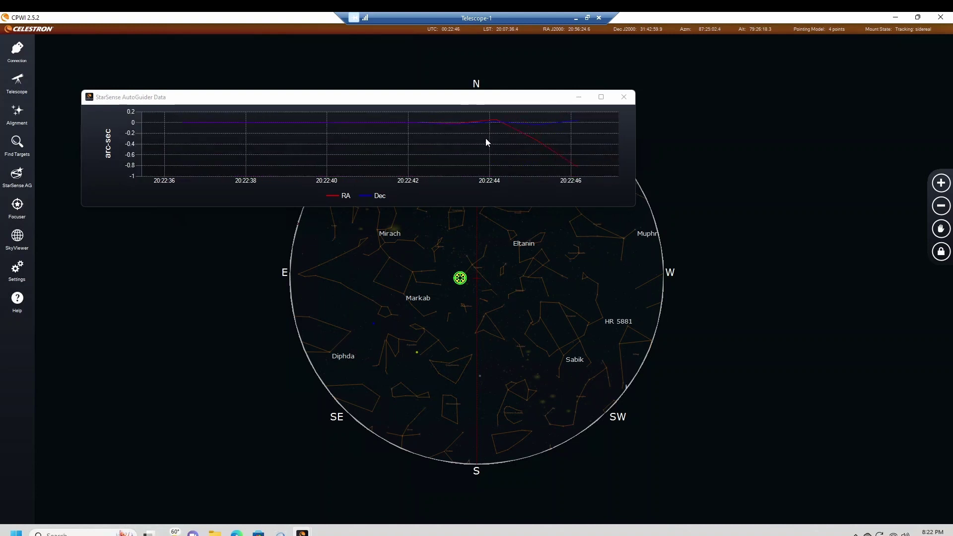
pyautogui.click(896, 18)
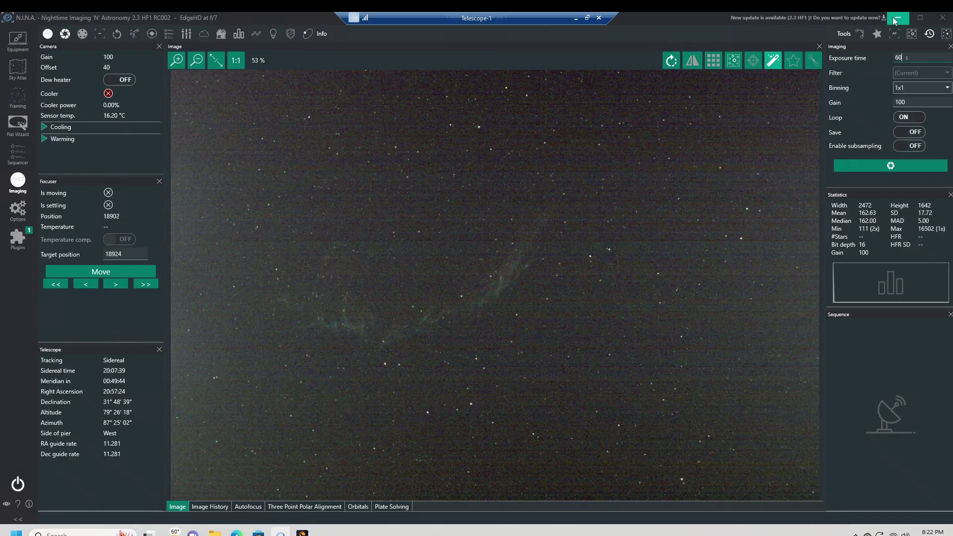
# - Start a 300 s Veil Nebula exposure, inspect the frame at 1:1, then fit it to the window
pyautogui.click(886, 167)
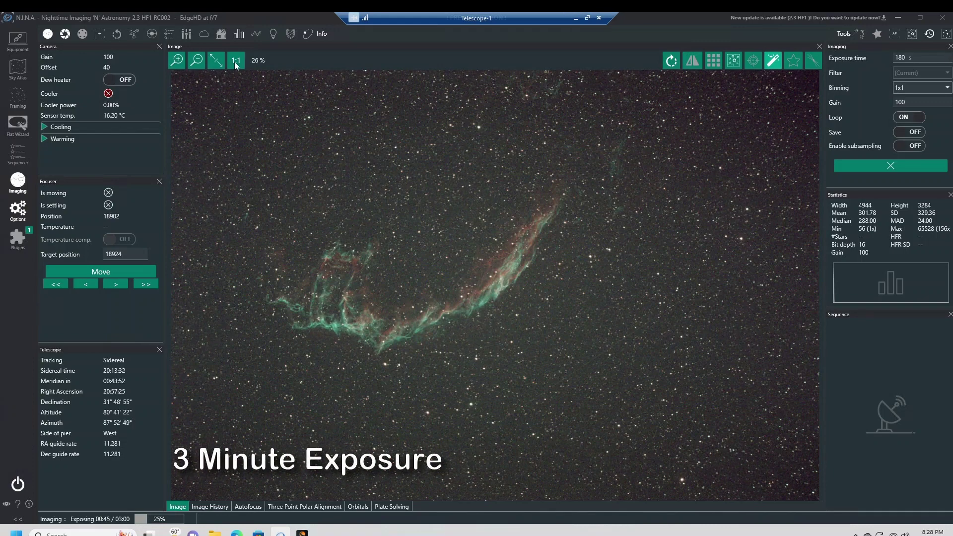
pyautogui.click(234, 61)
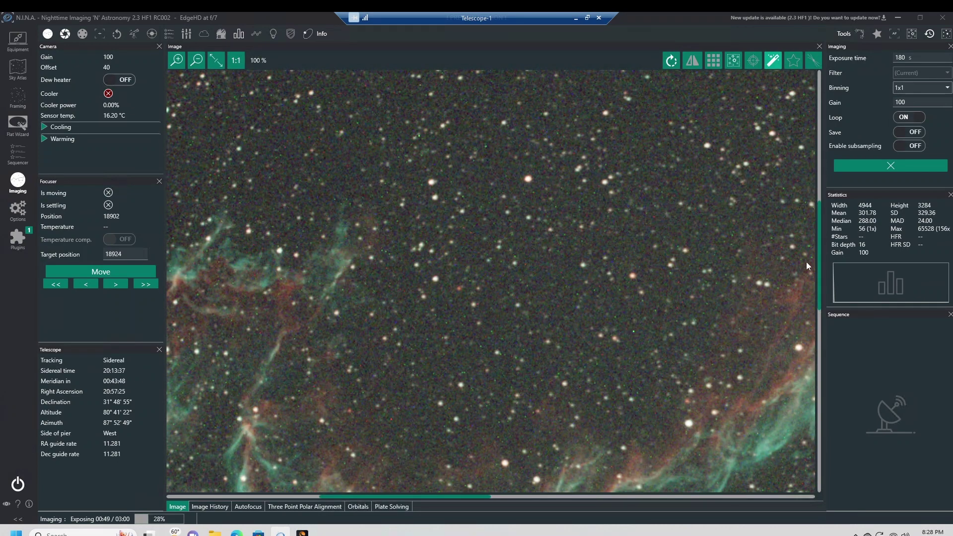
pyautogui.moveTo(820, 285); pyautogui.dragTo(828, 347)
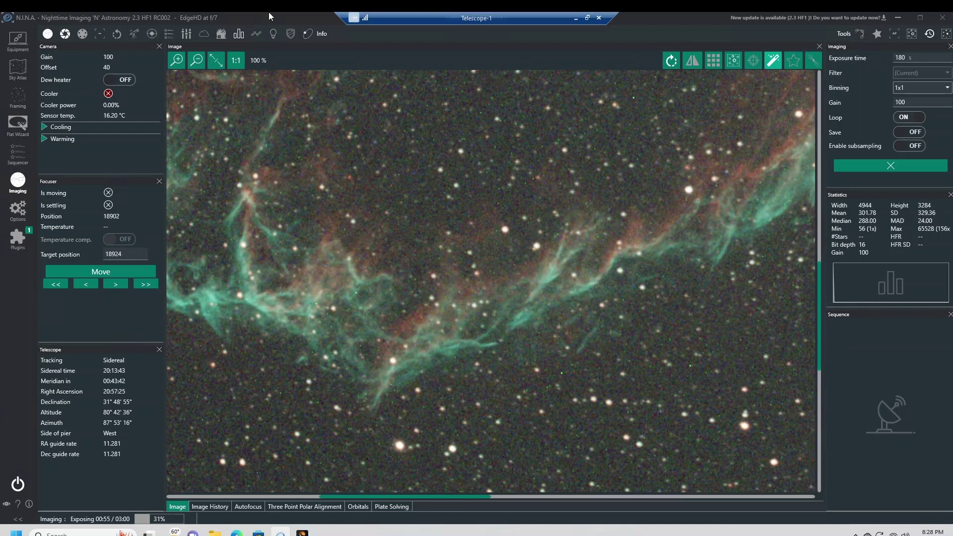
pyautogui.click(215, 62)
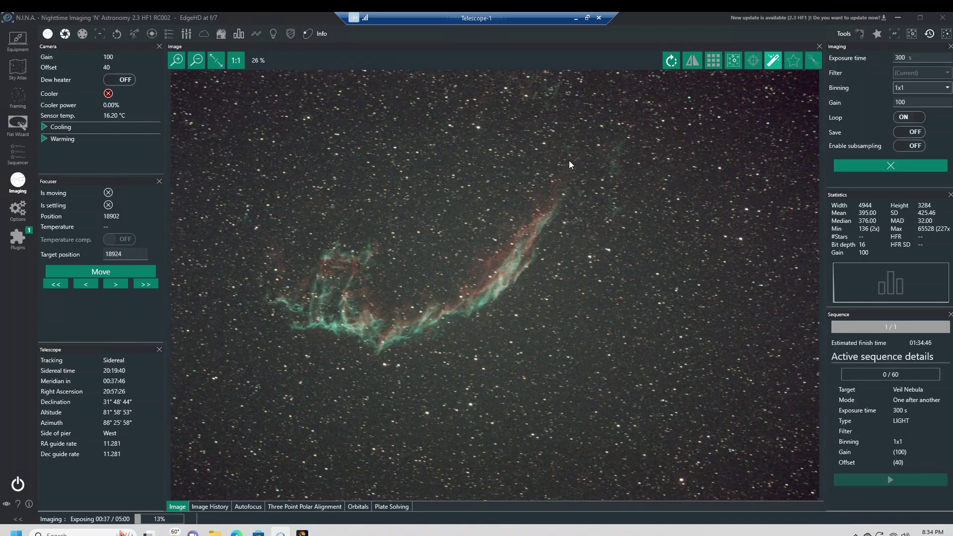
# - Show the Veil Nebula survey image in Framing, with the camera frame outlined around the nebula
pyautogui.click(22, 70)
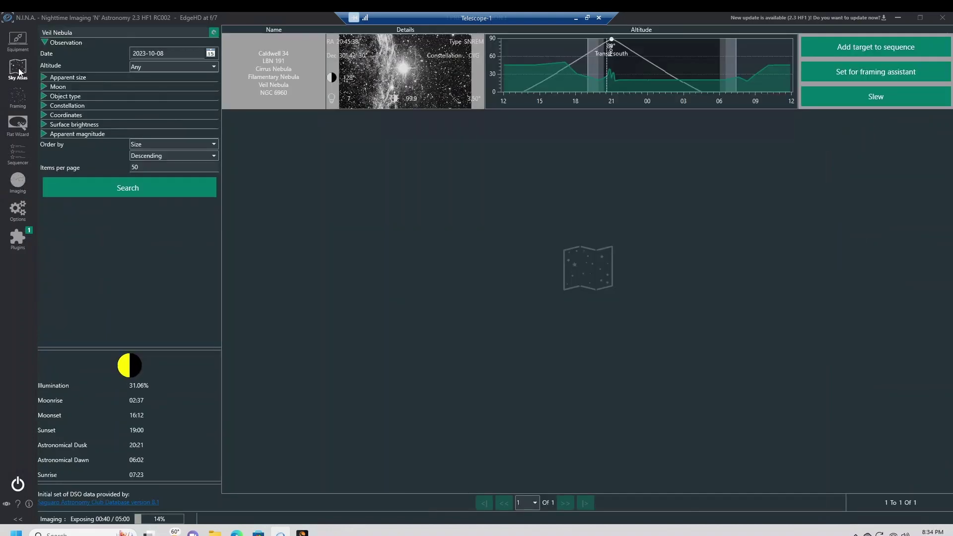
pyautogui.click(20, 95)
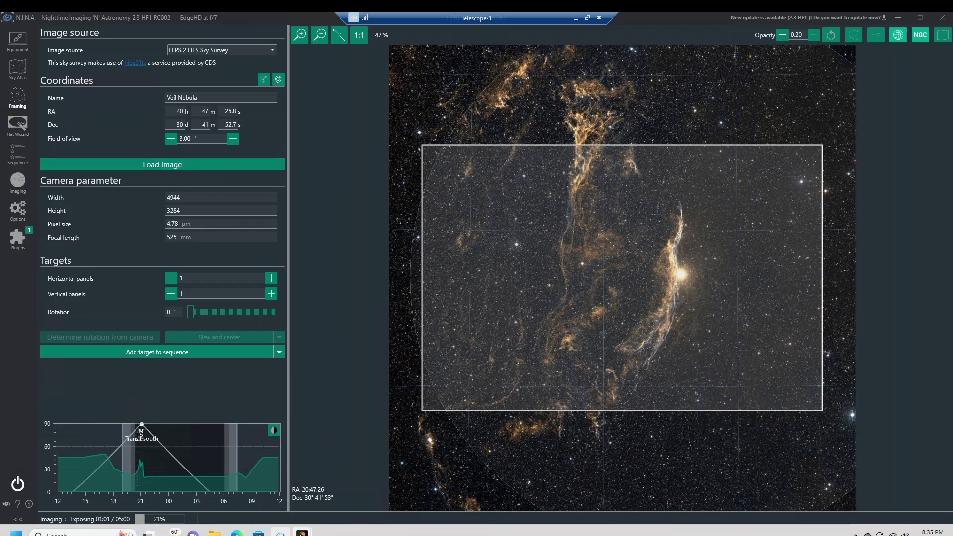
pyautogui.moveTo(302, 533)
# - In CPWI, slew the mount to RA 20h 47m 26s, Dec 30° 41' 53", then minimize CPWI
pyautogui.click(279, 482)
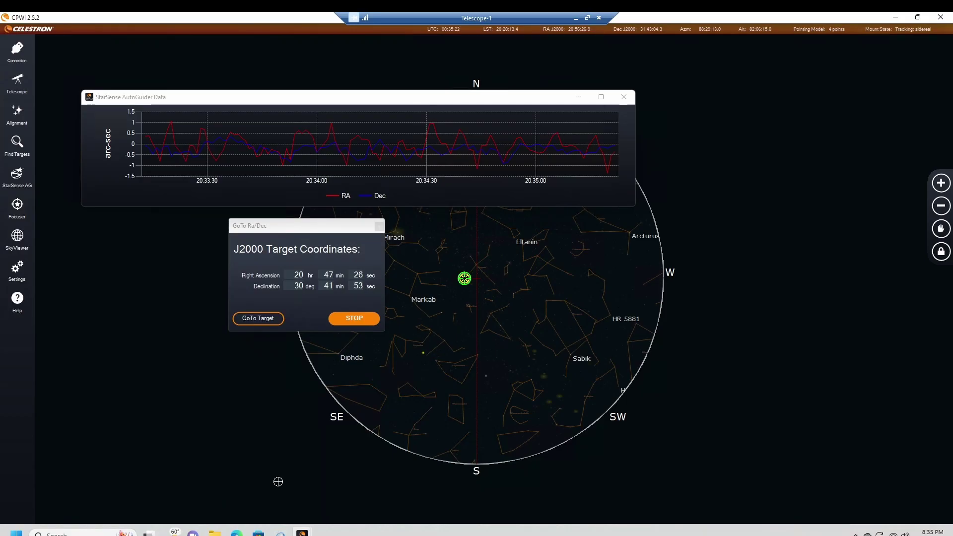
pyautogui.click(271, 320)
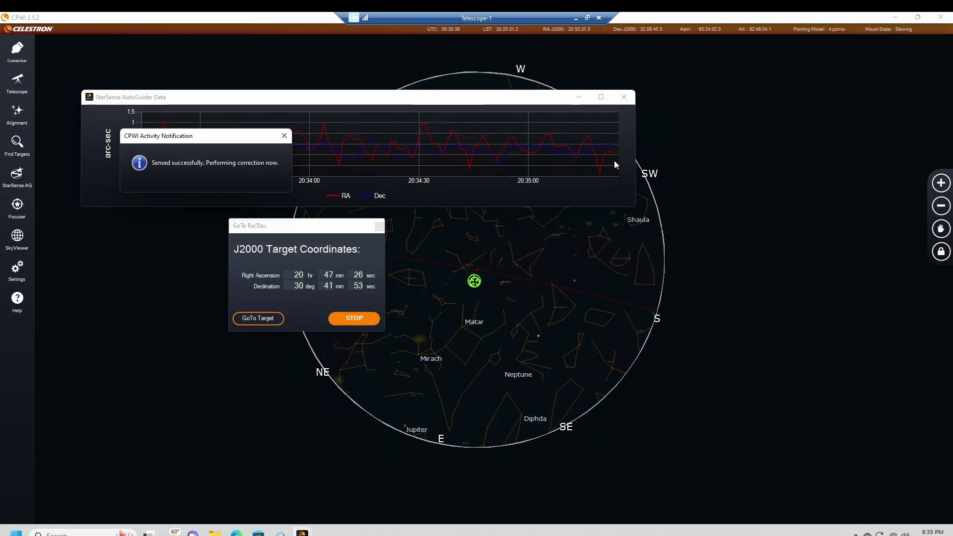
pyautogui.click(17, 175)
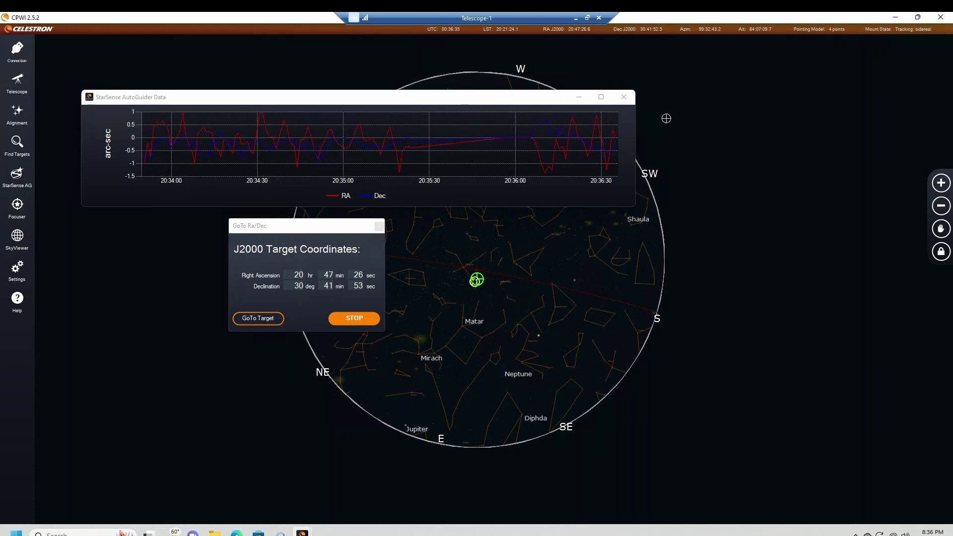
pyautogui.click(896, 17)
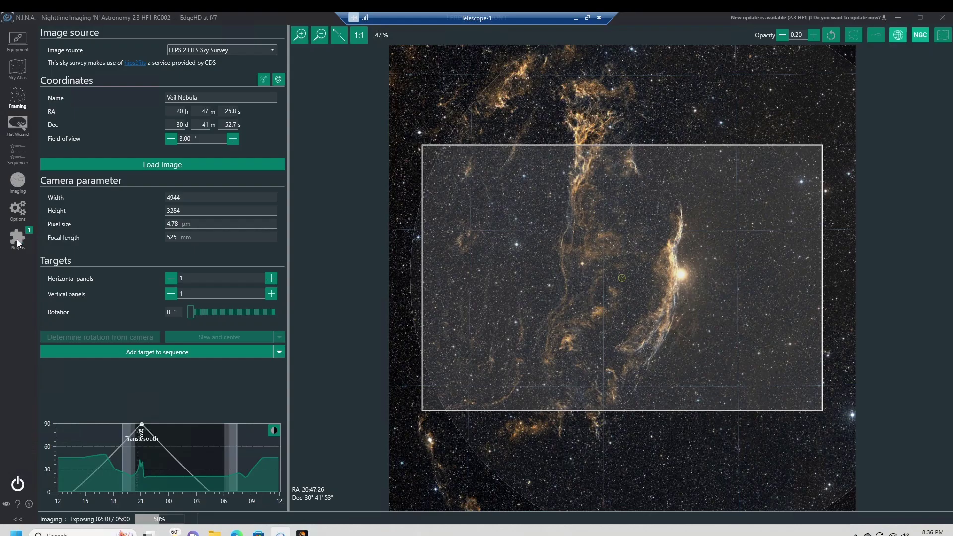
# - Select the Exposure time field on the Imaging view
pyautogui.click(18, 183)
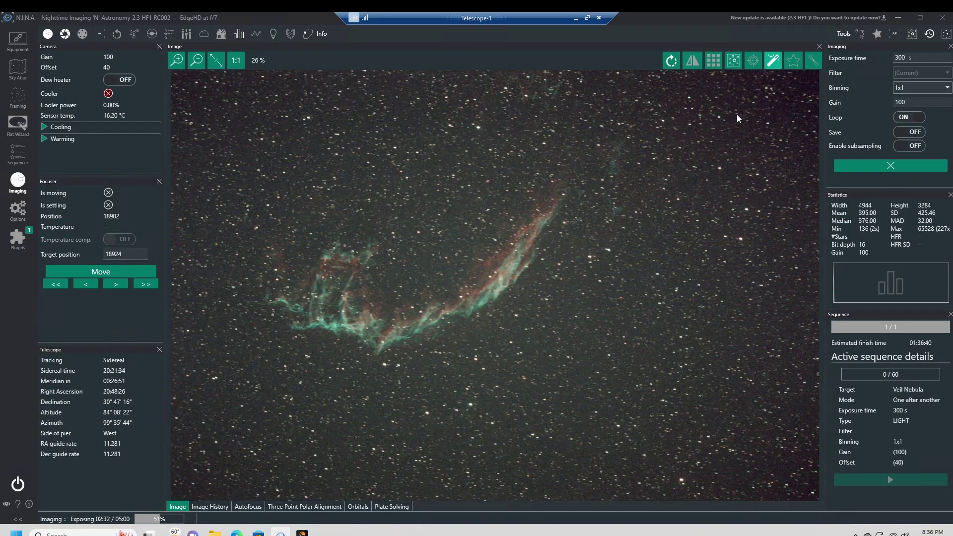
pyautogui.click(904, 59)
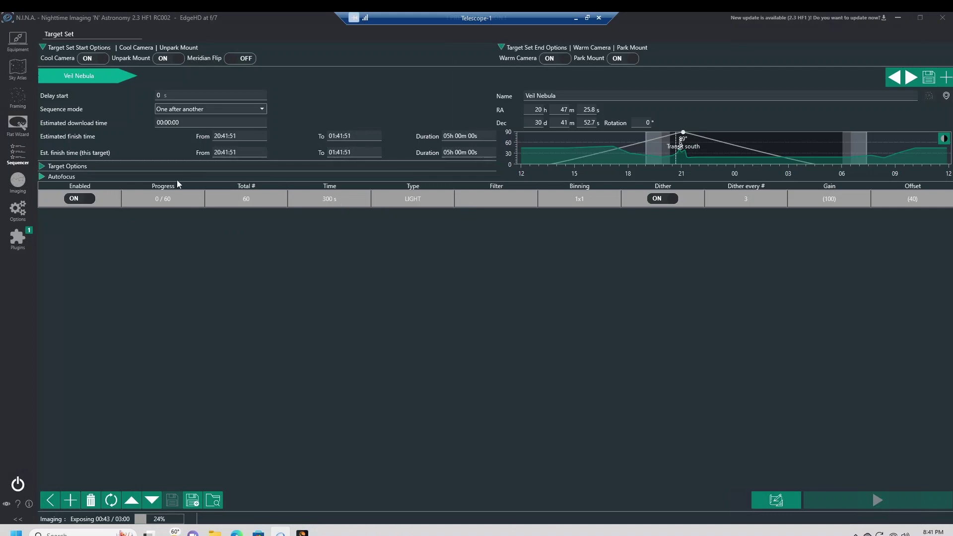
# - Enable Start guiding for the Veil Nebula target, stop the single exposure, and start the 60-frame sequence
pyautogui.click(48, 168)
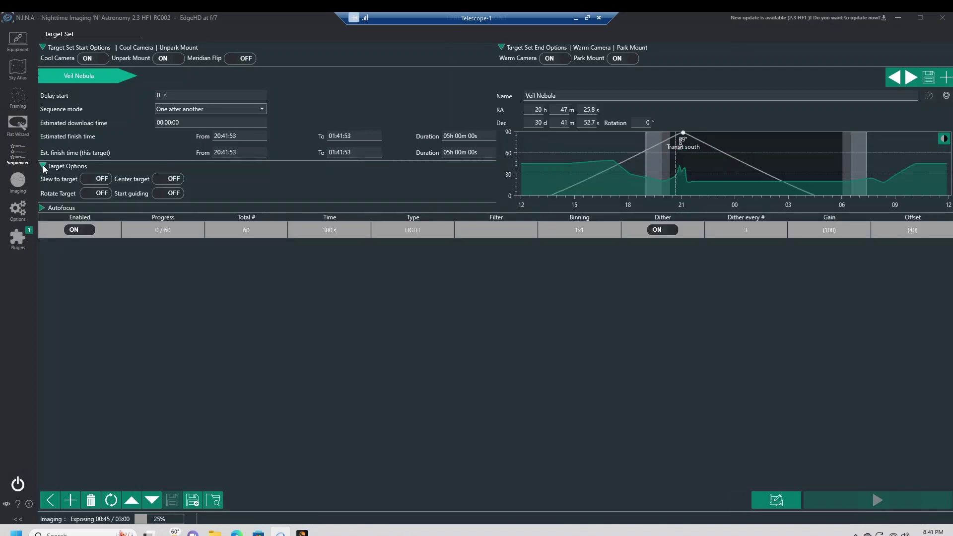
pyautogui.click(172, 193)
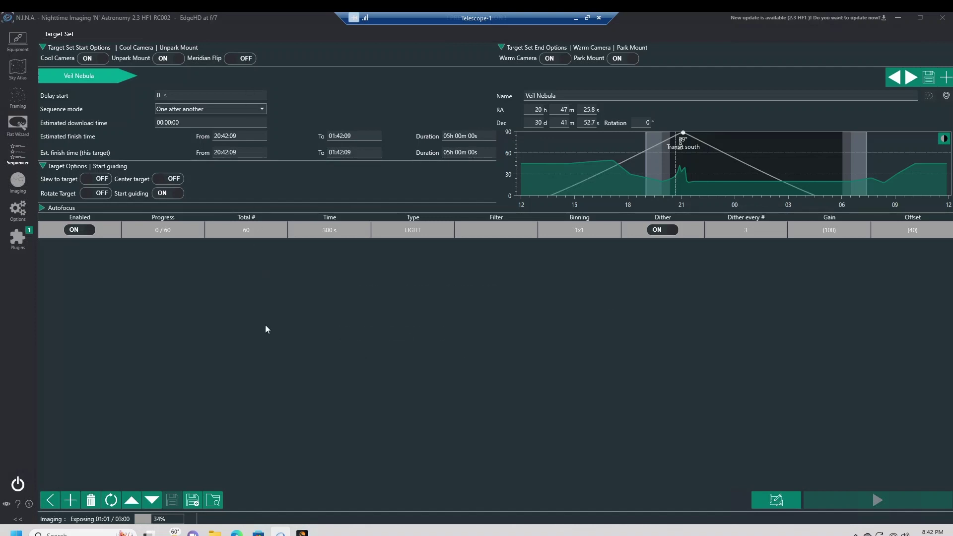
pyautogui.click(18, 182)
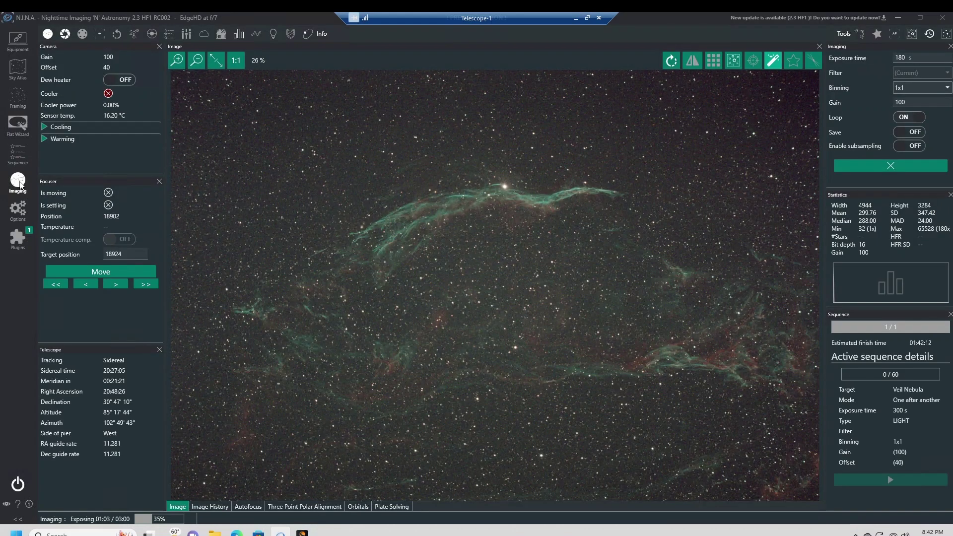
pyautogui.click(922, 169)
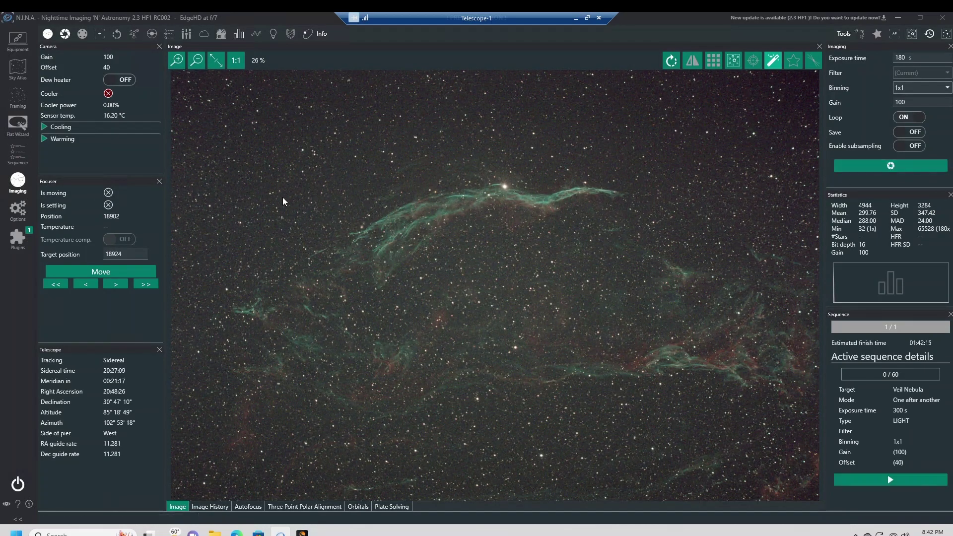
pyautogui.click(18, 154)
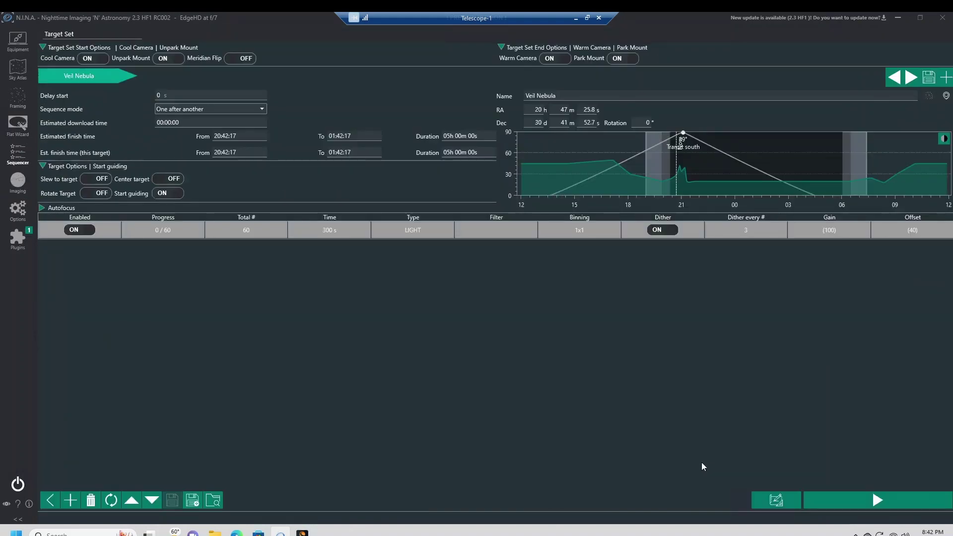
pyautogui.click(869, 500)
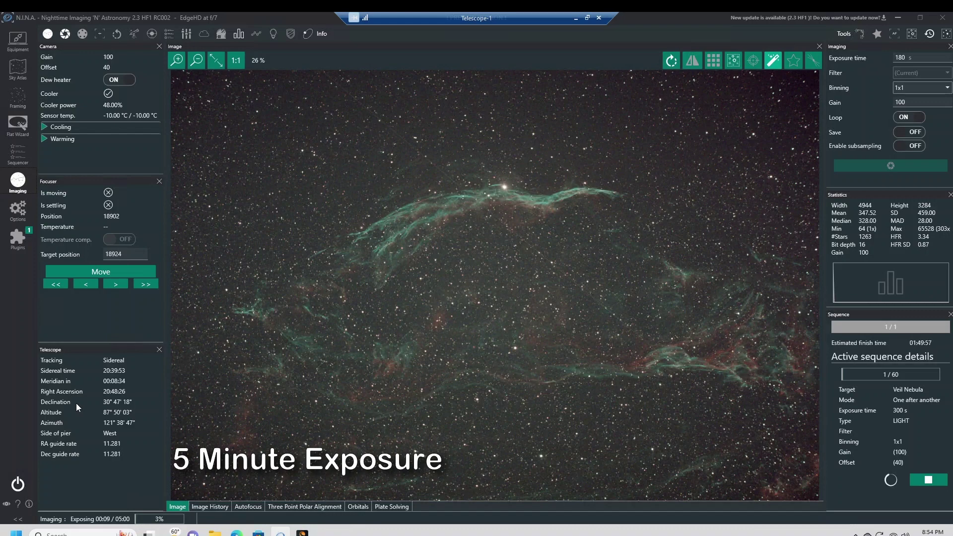
# - Show the latest Veil Nebula frame at 1:1, rotated 270° into portrait orientation
pyautogui.click(236, 60)
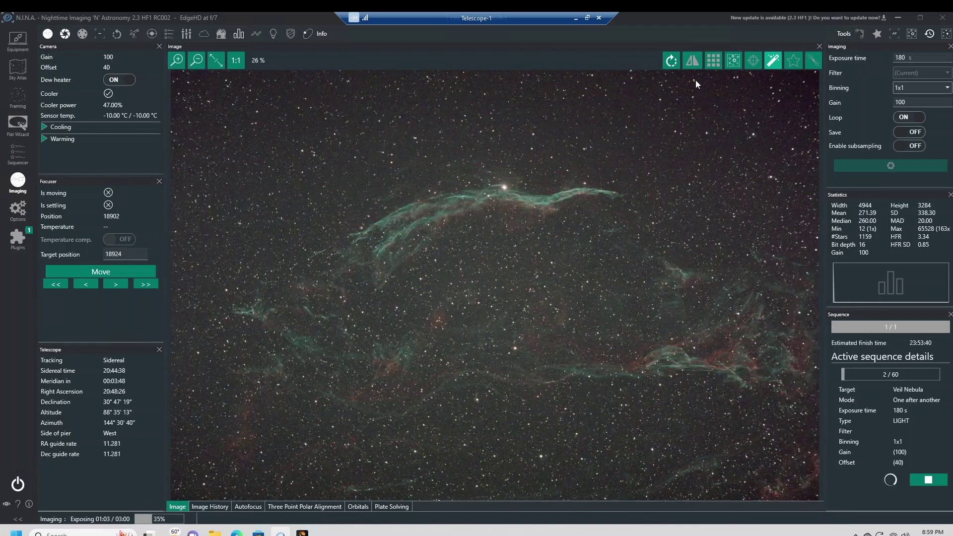
pyautogui.click(672, 60)
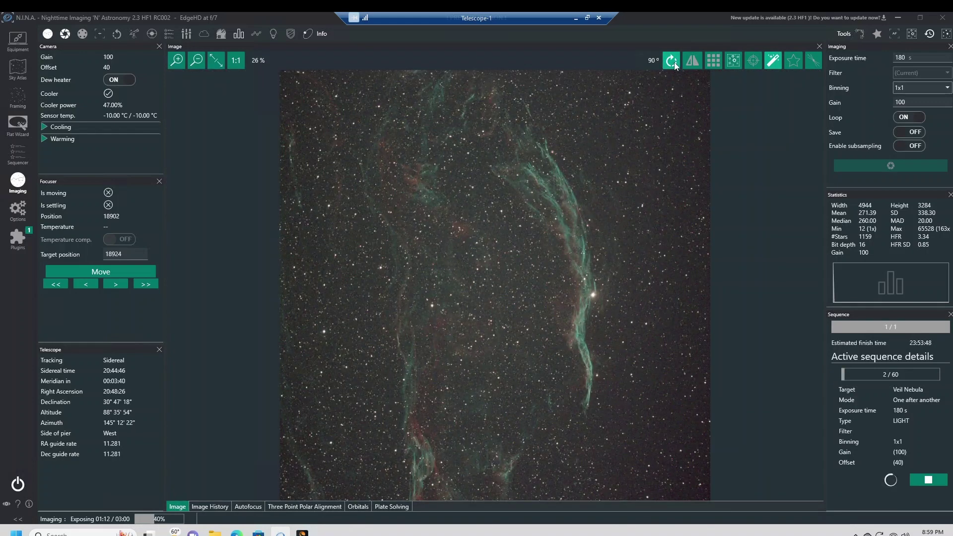
pyautogui.click(674, 62)
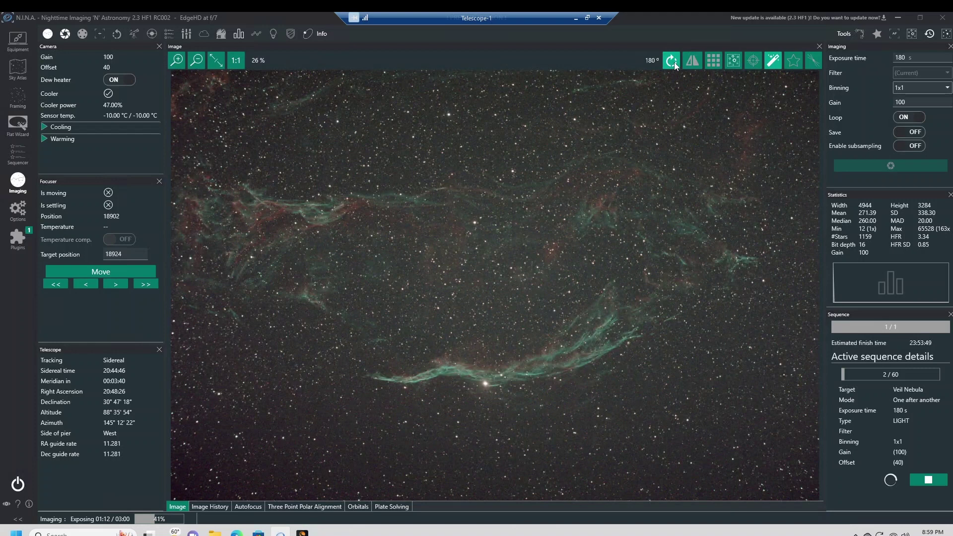
pyautogui.click(674, 62)
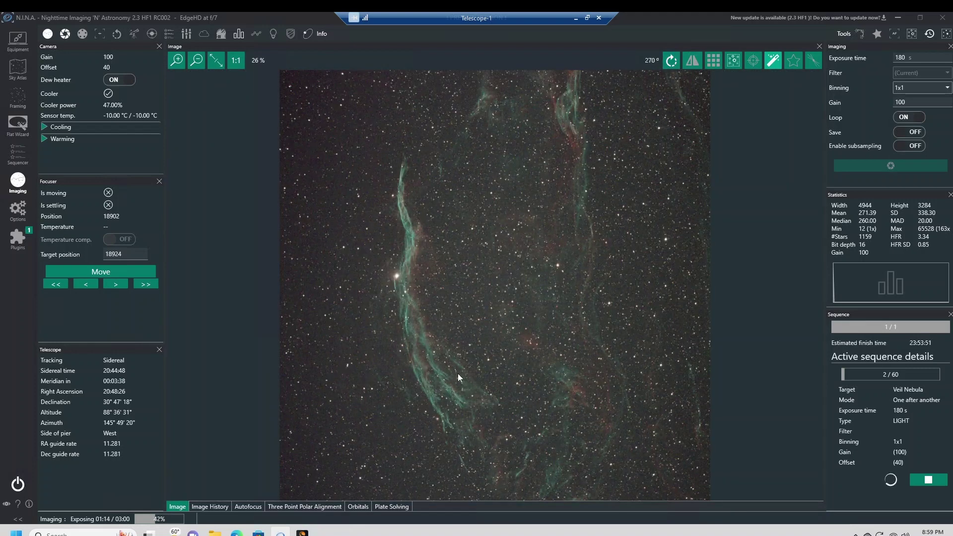